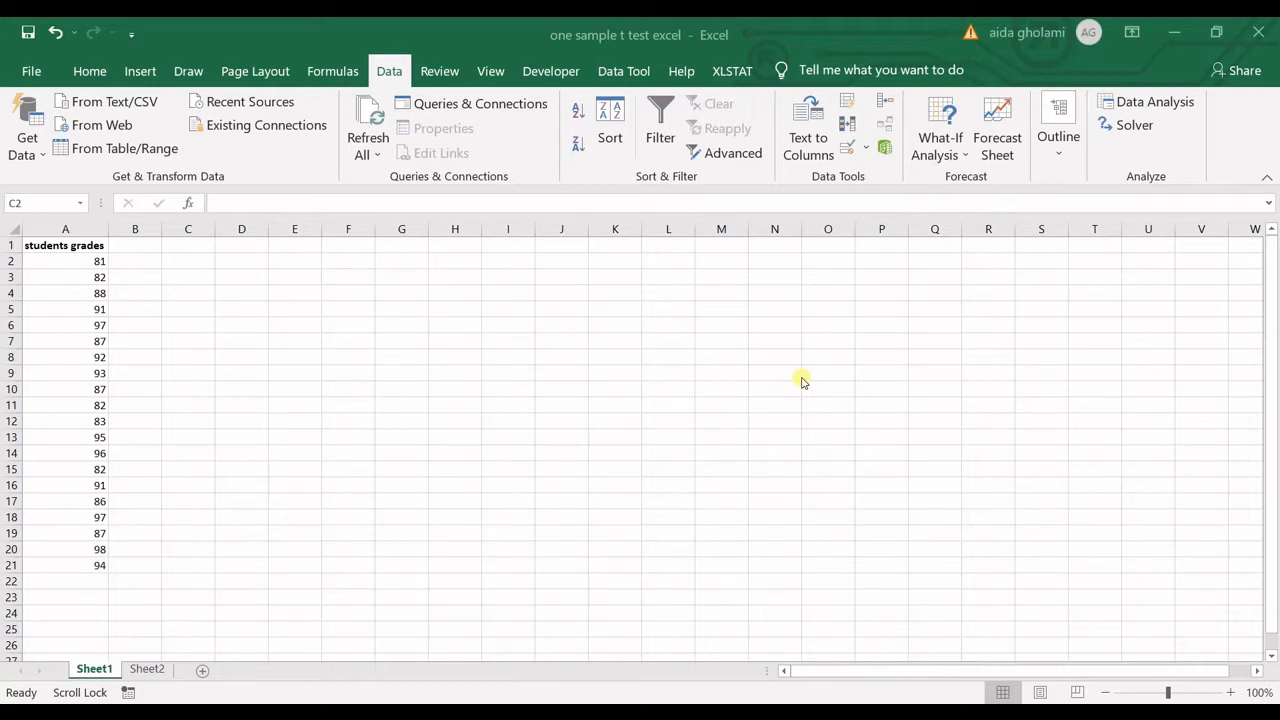
Browse the Data Analysis tools, select t-Test: Two-Sample Assuming Equal Variances, then close without running.
left_click(1130, 104)
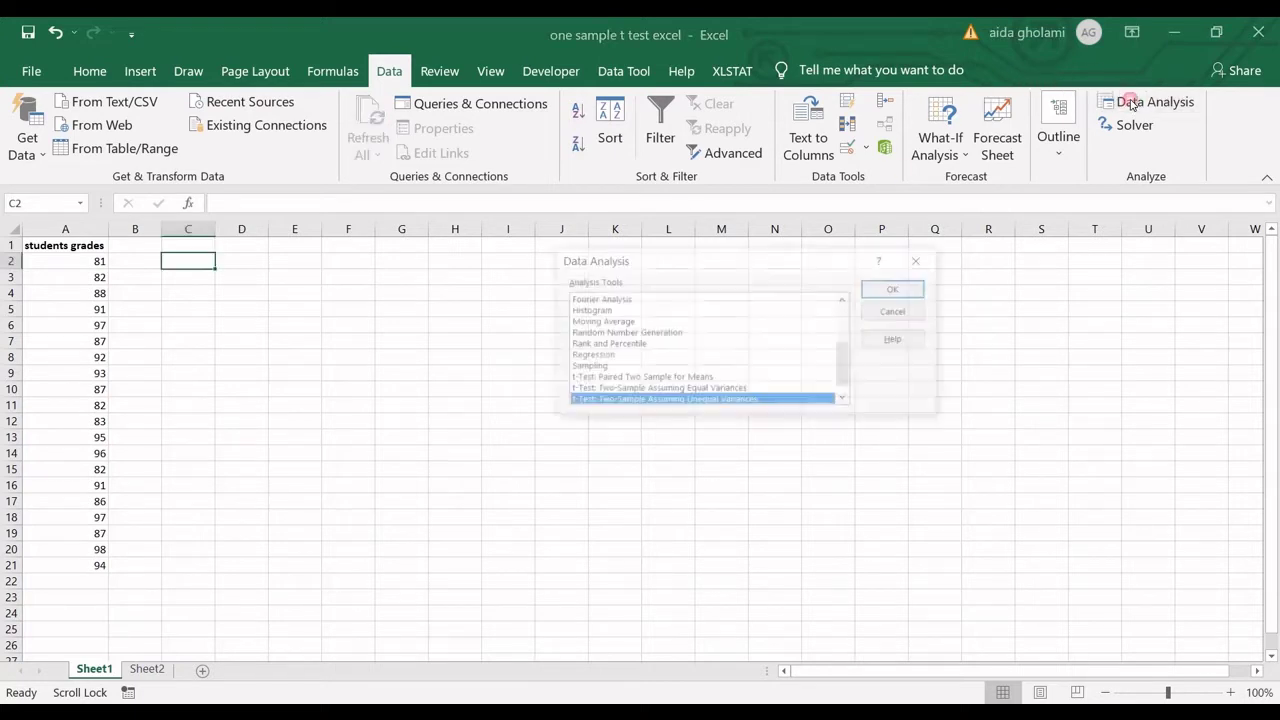
scroll(670, 358, "down", 1)
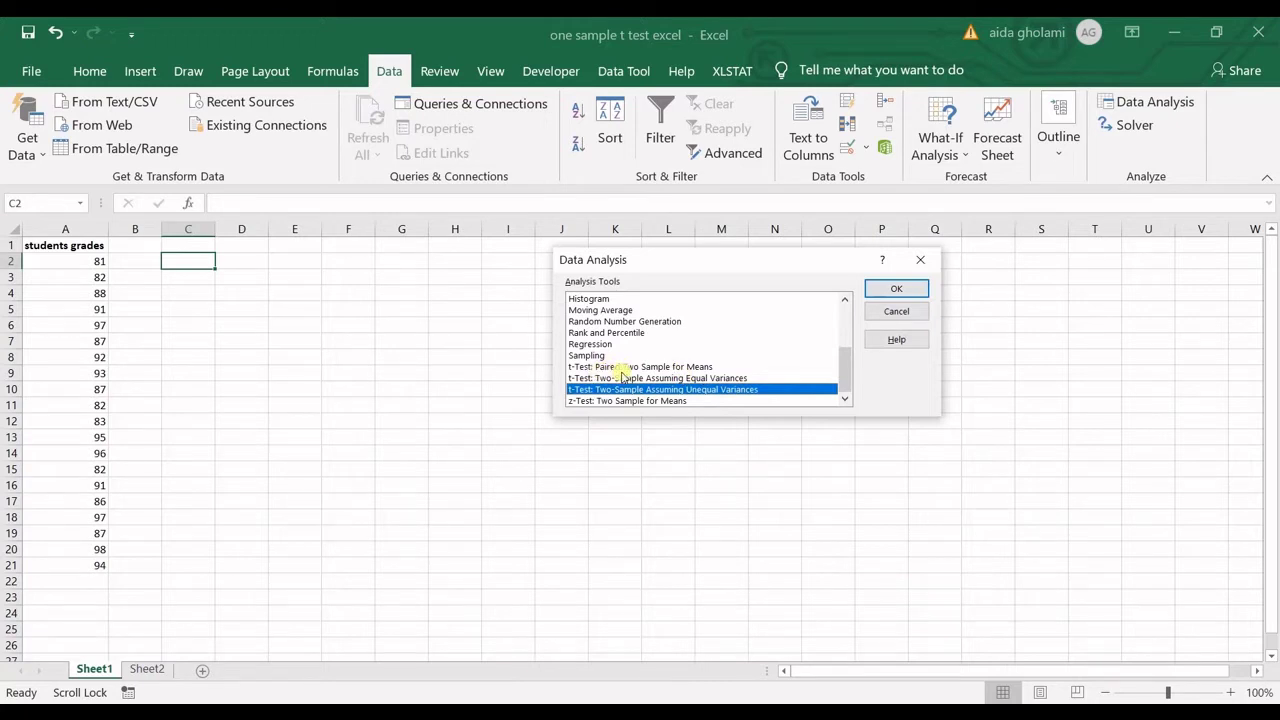
left_click(665, 378)
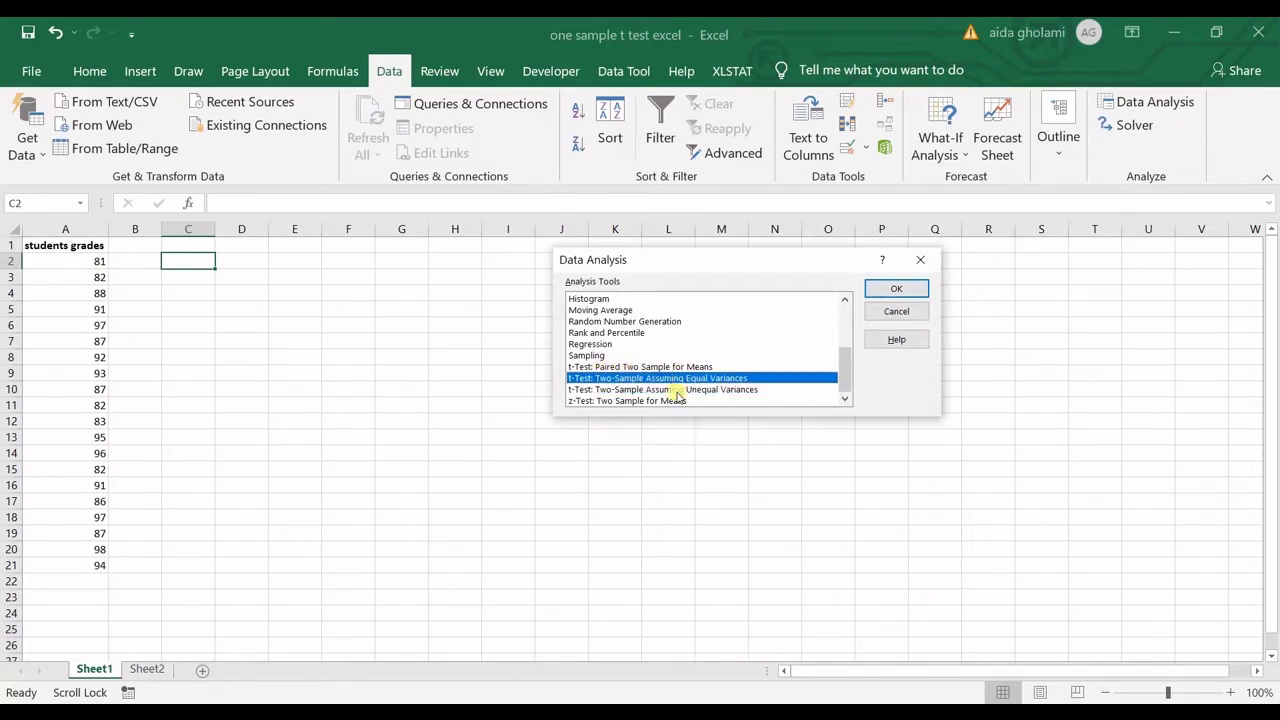
left_click(920, 260)
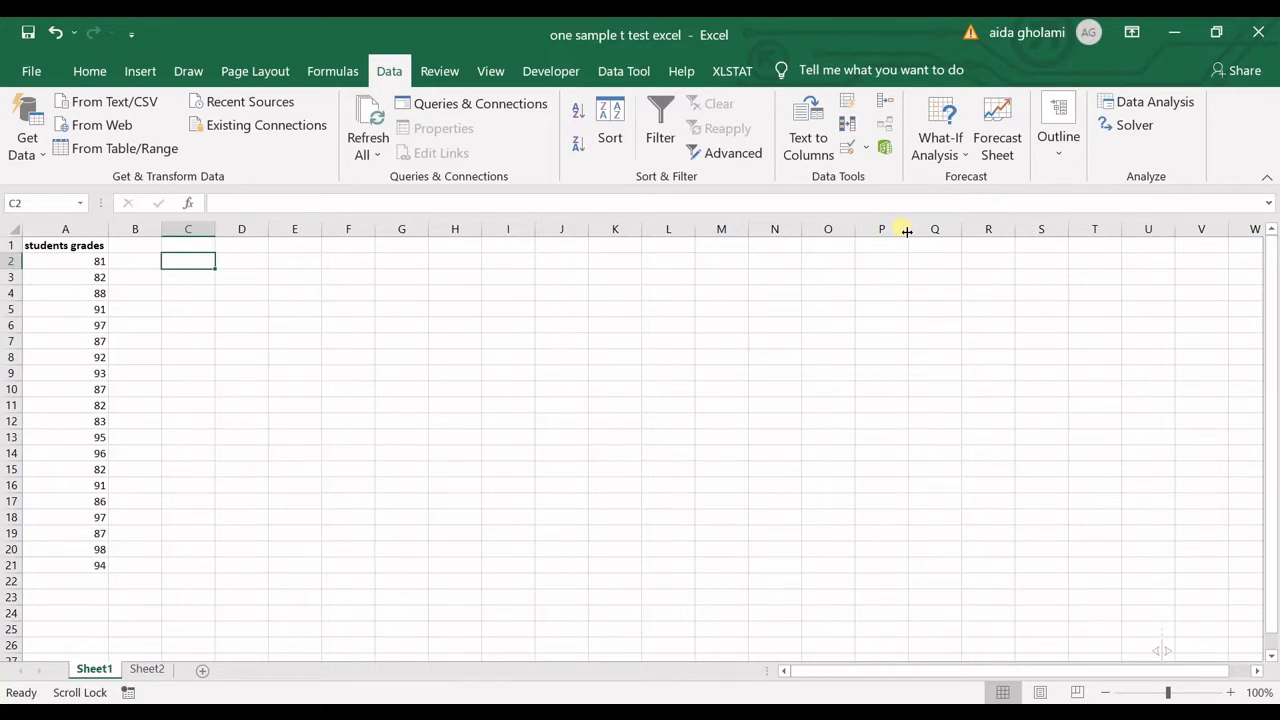
Sketch two ink boxes labelled A and B with the black pen near columns J to M.
left_click(187, 71)
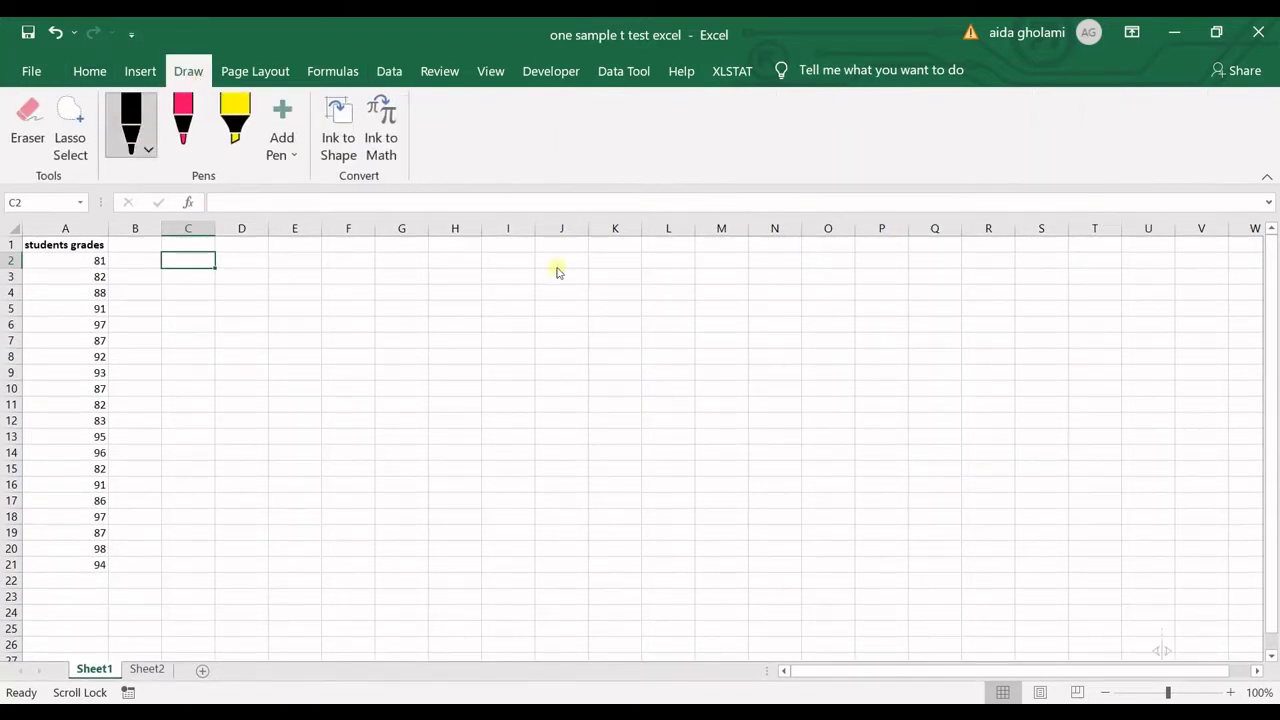
mouse_move(553, 274)
left_mouse_down()
mouse_move(677, 277)
mouse_move(714, 346)
mouse_move(562, 317)
mouse_move(559, 276)
left_mouse_up()
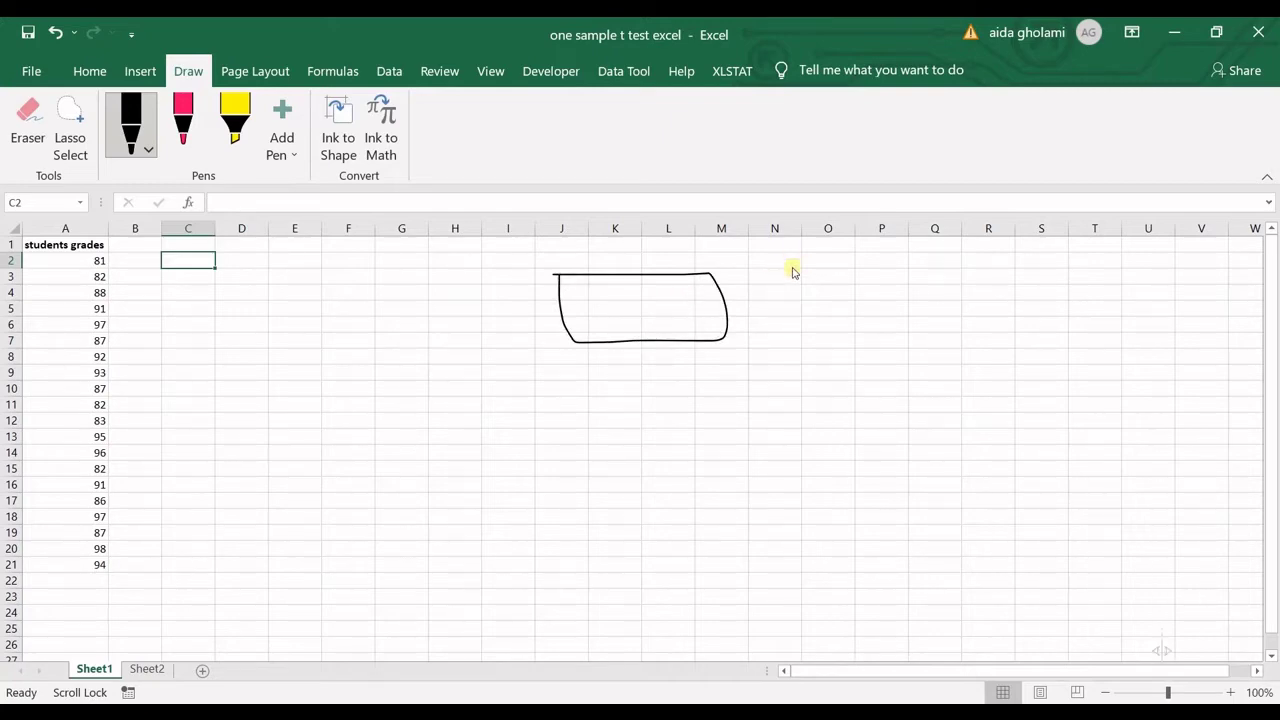
mouse_move(792, 268)
left_mouse_down()
mouse_move(931, 271)
mouse_move(890, 336)
mouse_move(789, 292)
mouse_move(790, 270)
left_mouse_up()
mouse_move(606, 321)
left_mouse_down()
mouse_move(617, 296)
mouse_move(633, 316)
left_mouse_up()
left_click_drag(830, 286, 832, 318)
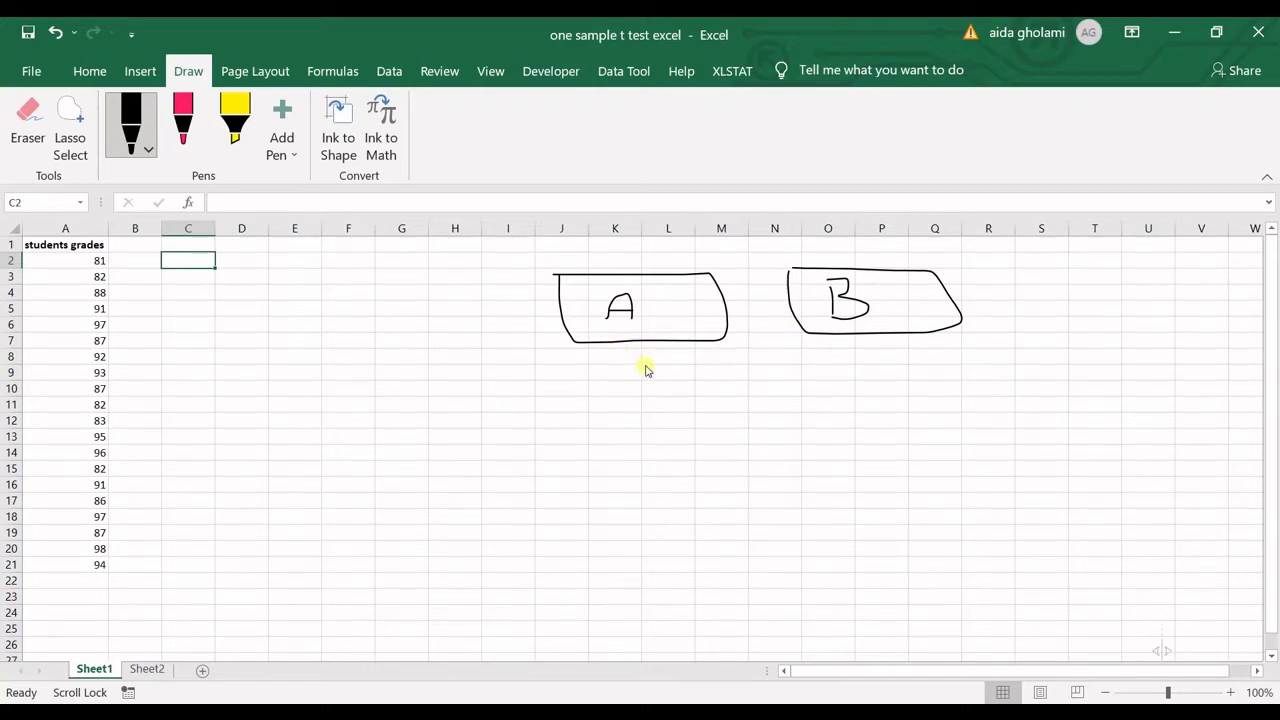
Write 80 under box A and 90 under box B, then 80 lower beneath each.
mouse_move(646, 369)
left_mouse_down()
mouse_move(640, 356)
mouse_move(692, 354)
left_mouse_up()
mouse_move(885, 356)
left_mouse_down()
mouse_move(898, 374)
mouse_move(924, 344)
mouse_move(890, 366)
left_mouse_up()
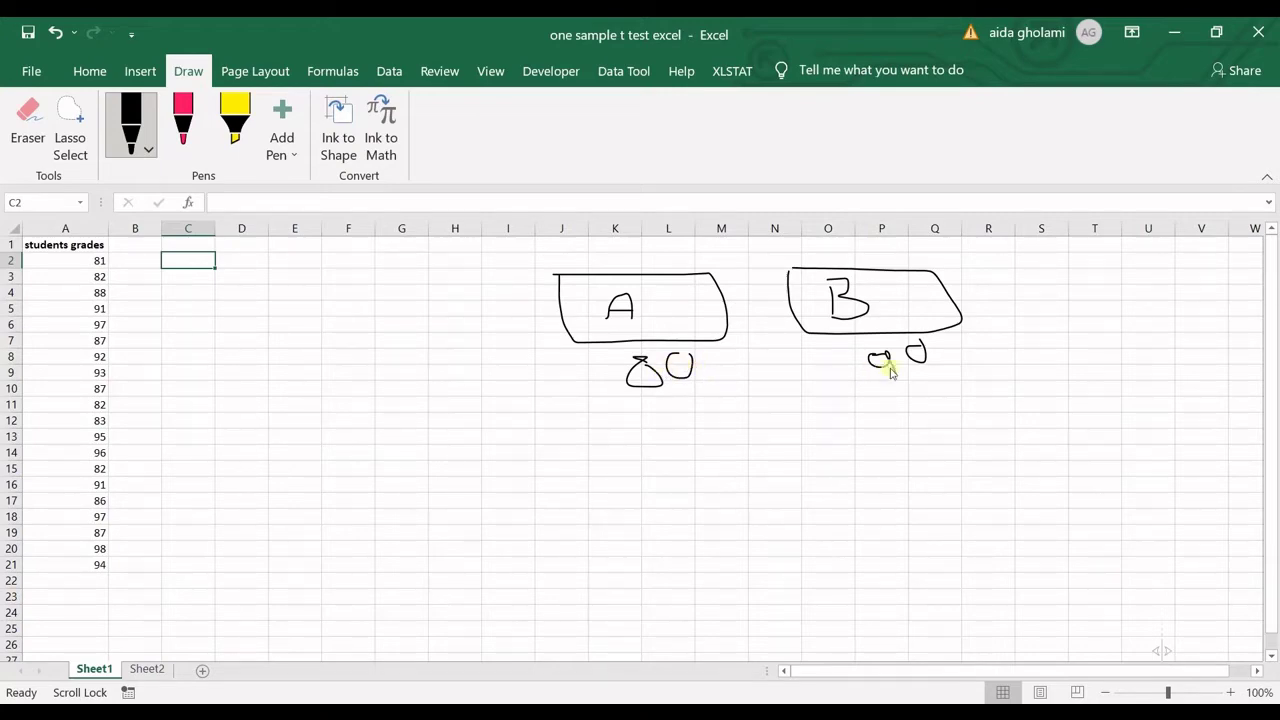
left_click_drag(893, 357, 895, 375)
mouse_move(749, 437)
left_mouse_down()
mouse_move(750, 425)
mouse_move(748, 438)
mouse_move(773, 441)
mouse_move(778, 426)
left_mouse_up()
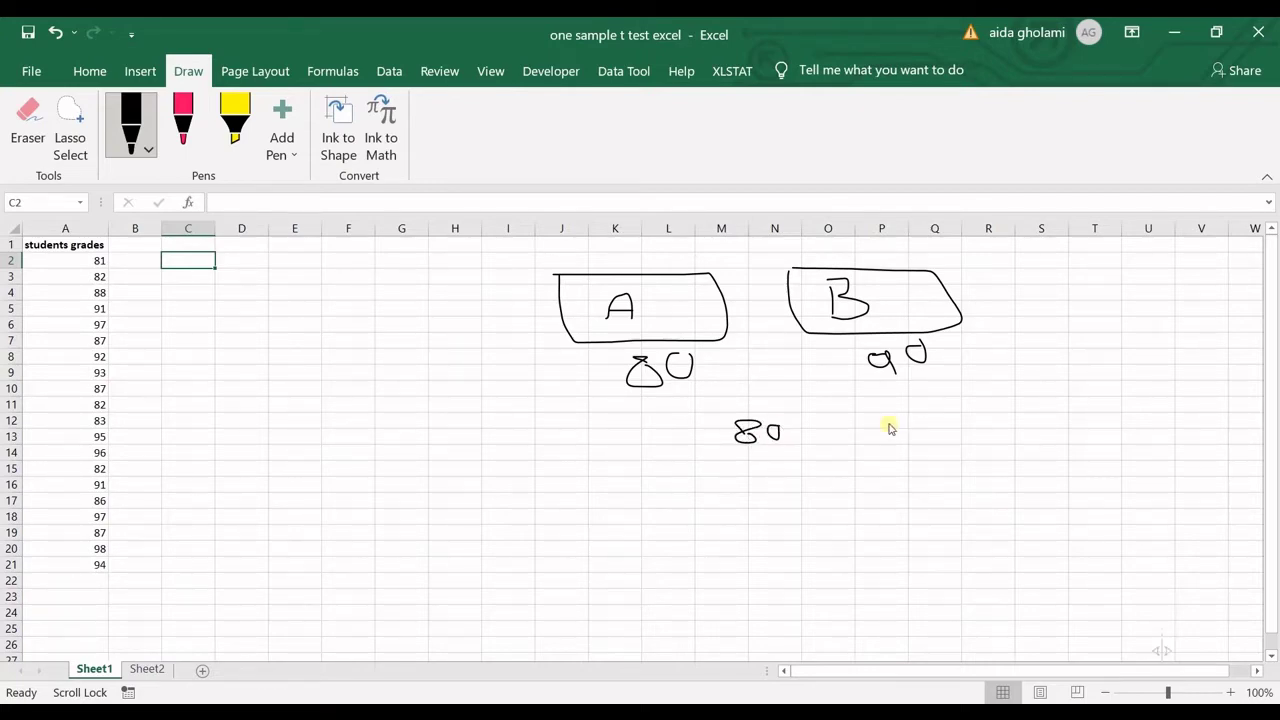
mouse_move(890, 427)
left_mouse_down()
mouse_move(874, 414)
mouse_move(946, 429)
left_mouse_up()
Complete the ink 80.1 under box B and draw an equals sign linking it to 80.
left_click(932, 417)
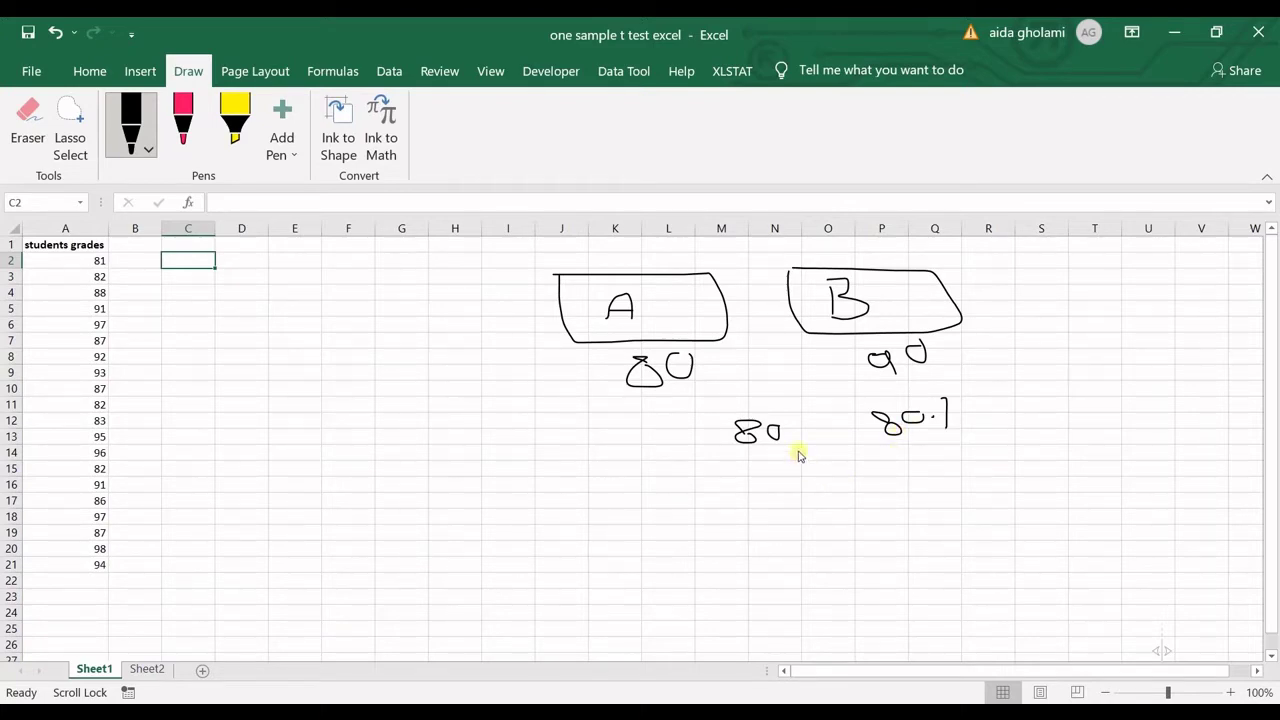
left_click_drag(810, 438, 836, 430)
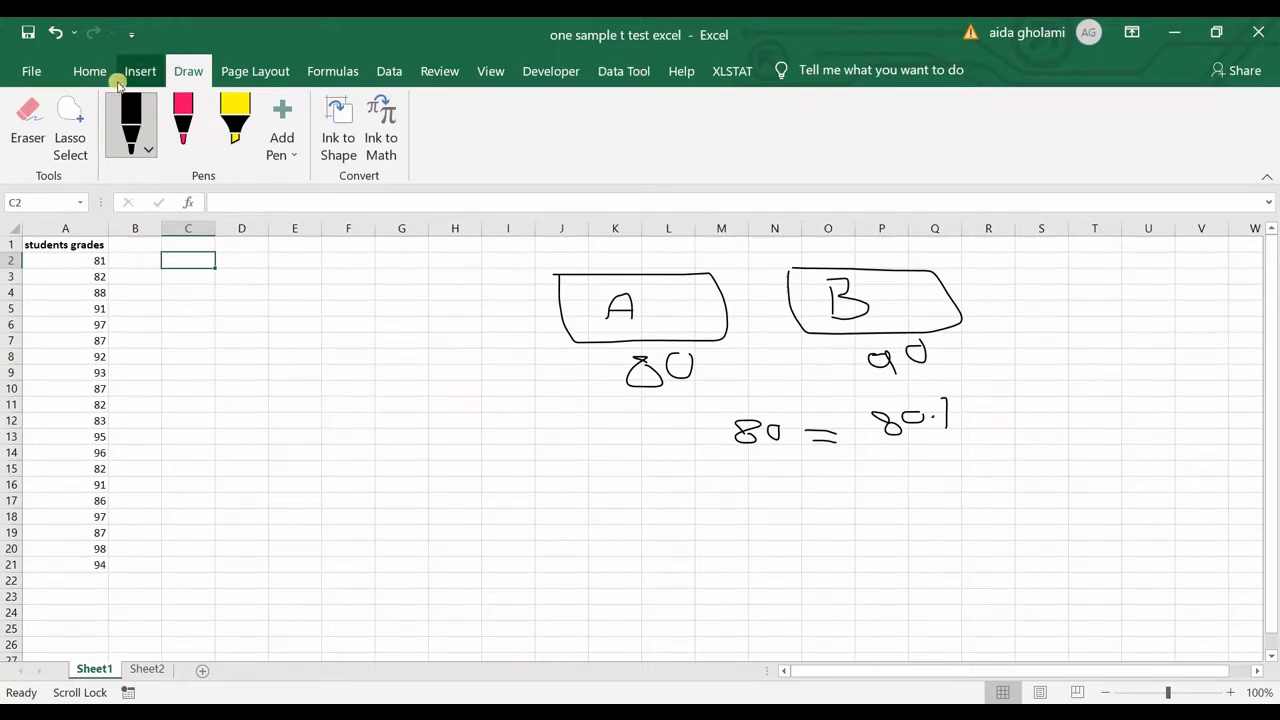
Undo the equals sign's top stroke so only a dash sits between 80 and 80.1.
key("ctrl+z")
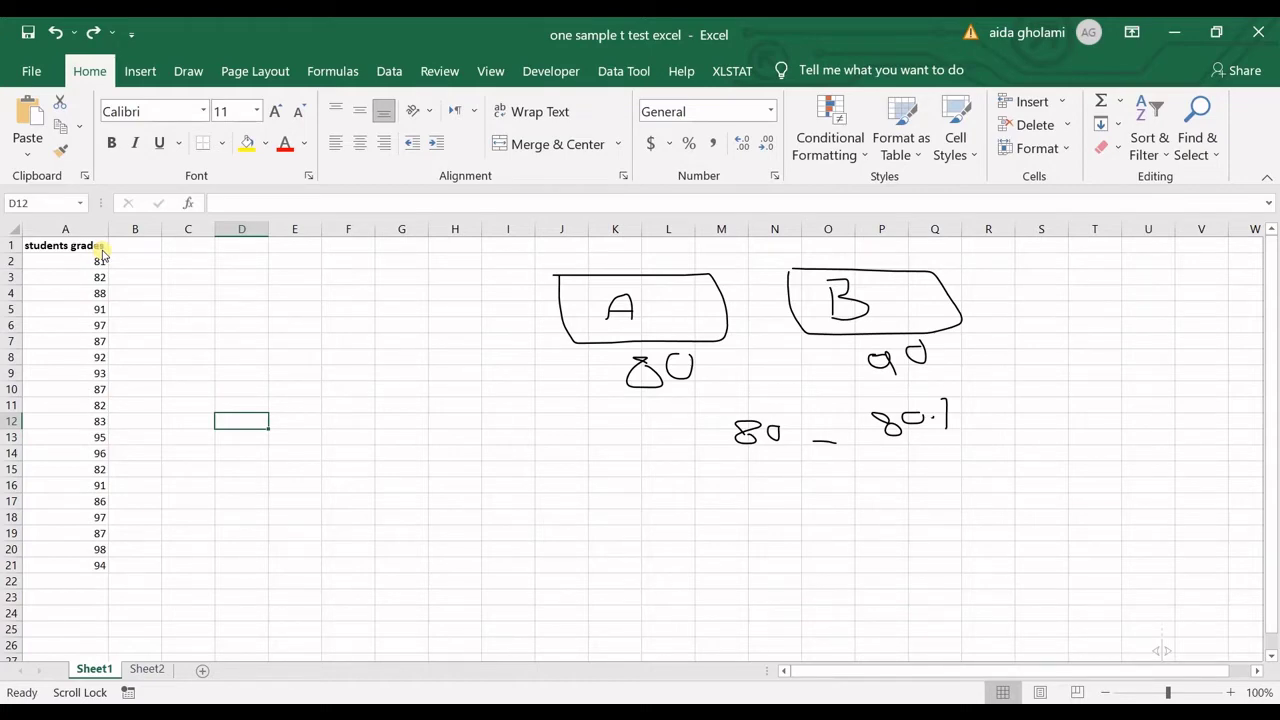
left_click(143, 72)
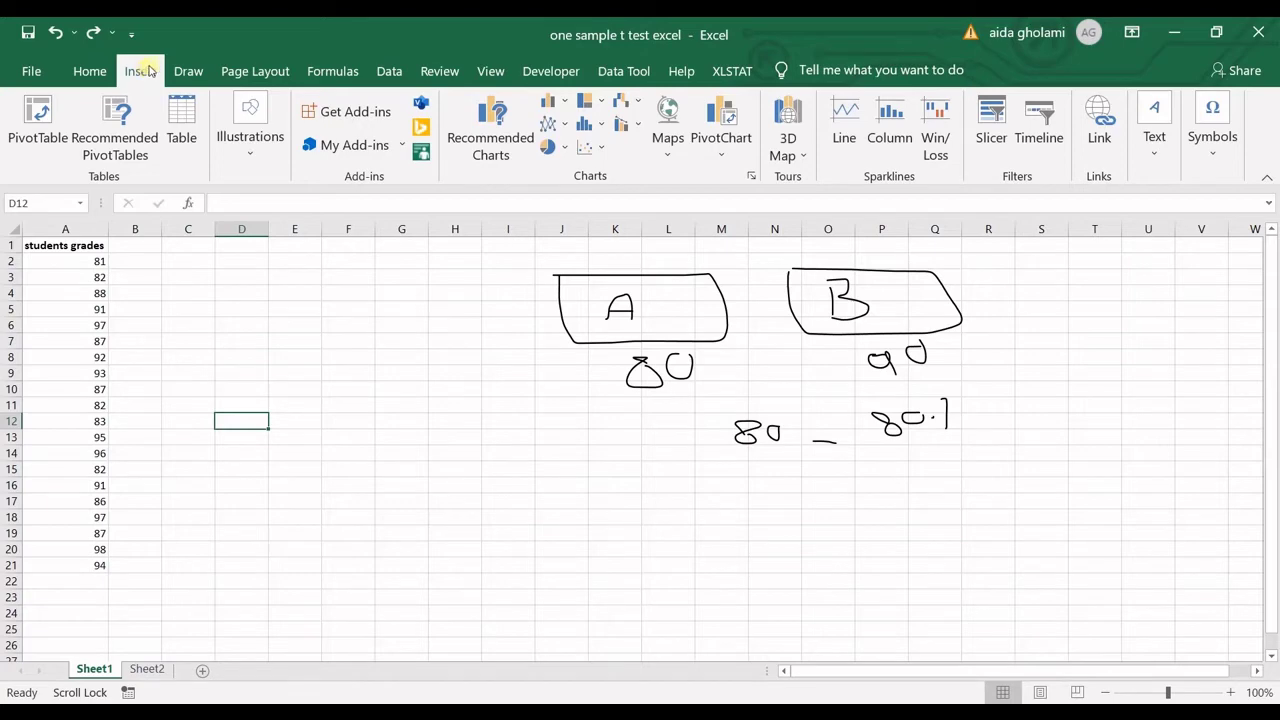
left_click(439, 71)
left_click(389, 71)
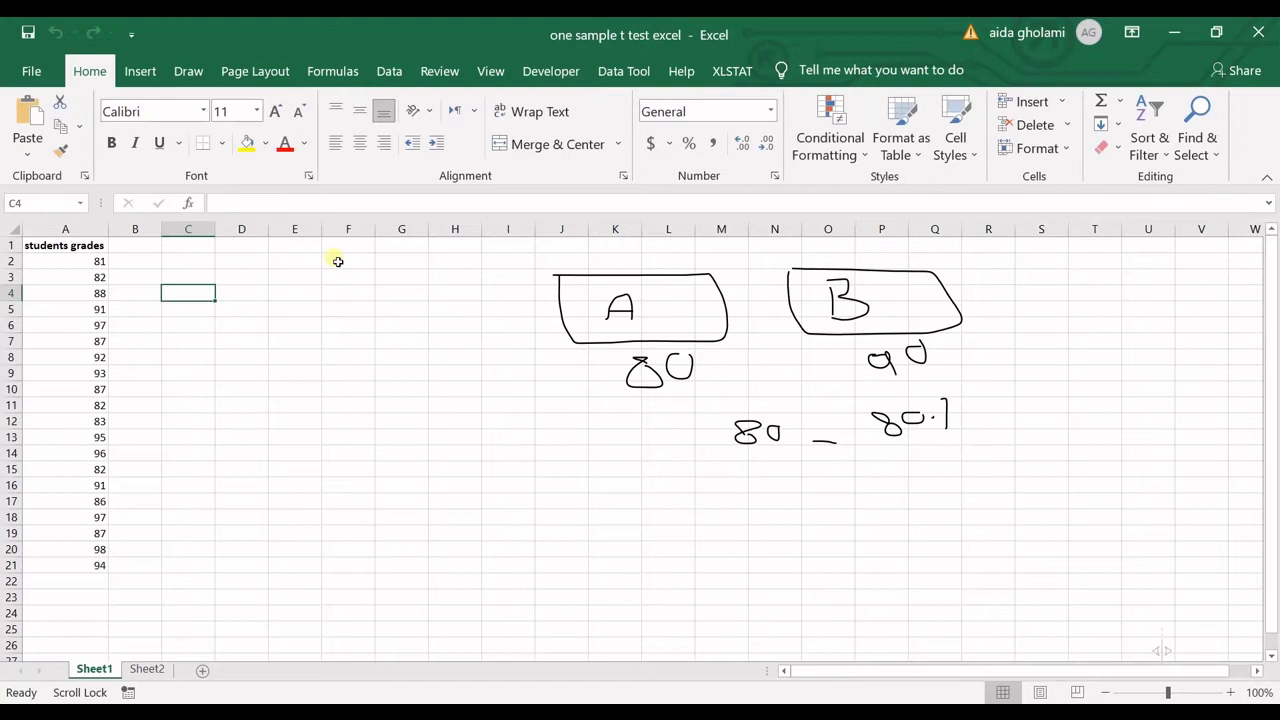
Enter 80 in cells B2 and B3 beside the grades, then select B2:B3.
left_click(213, 277)
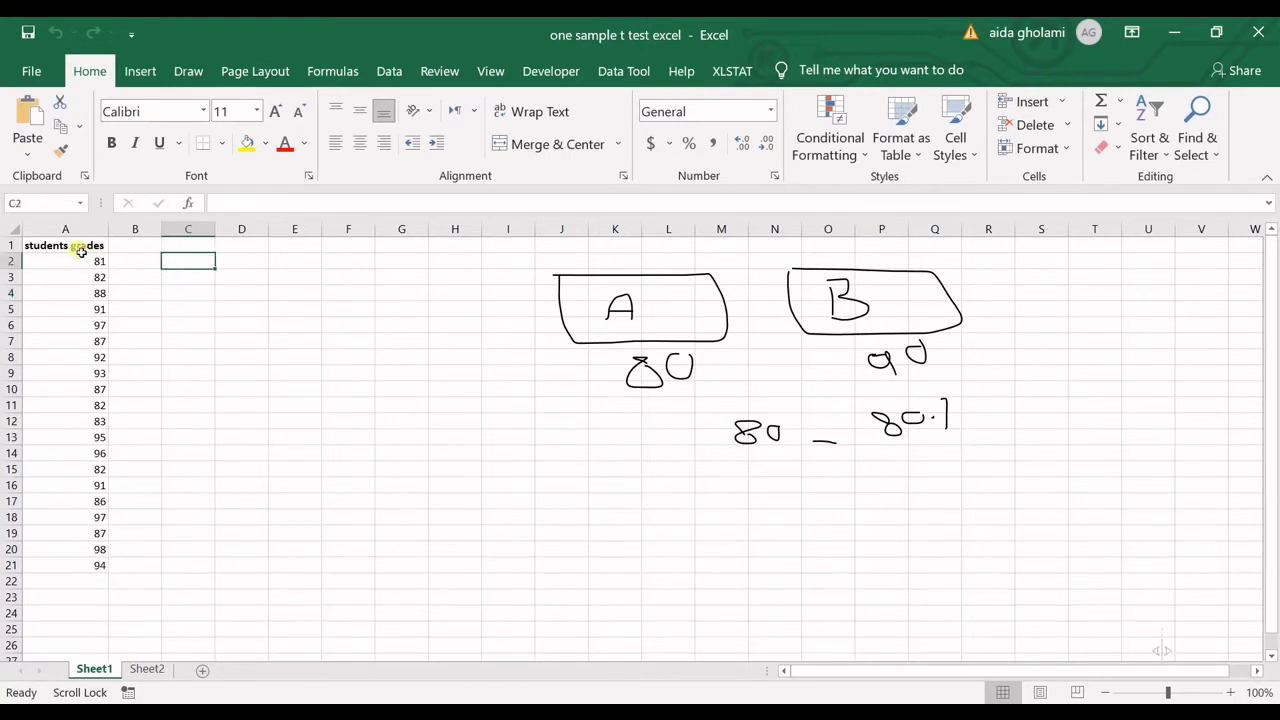
left_click_drag(100, 246, 103, 566)
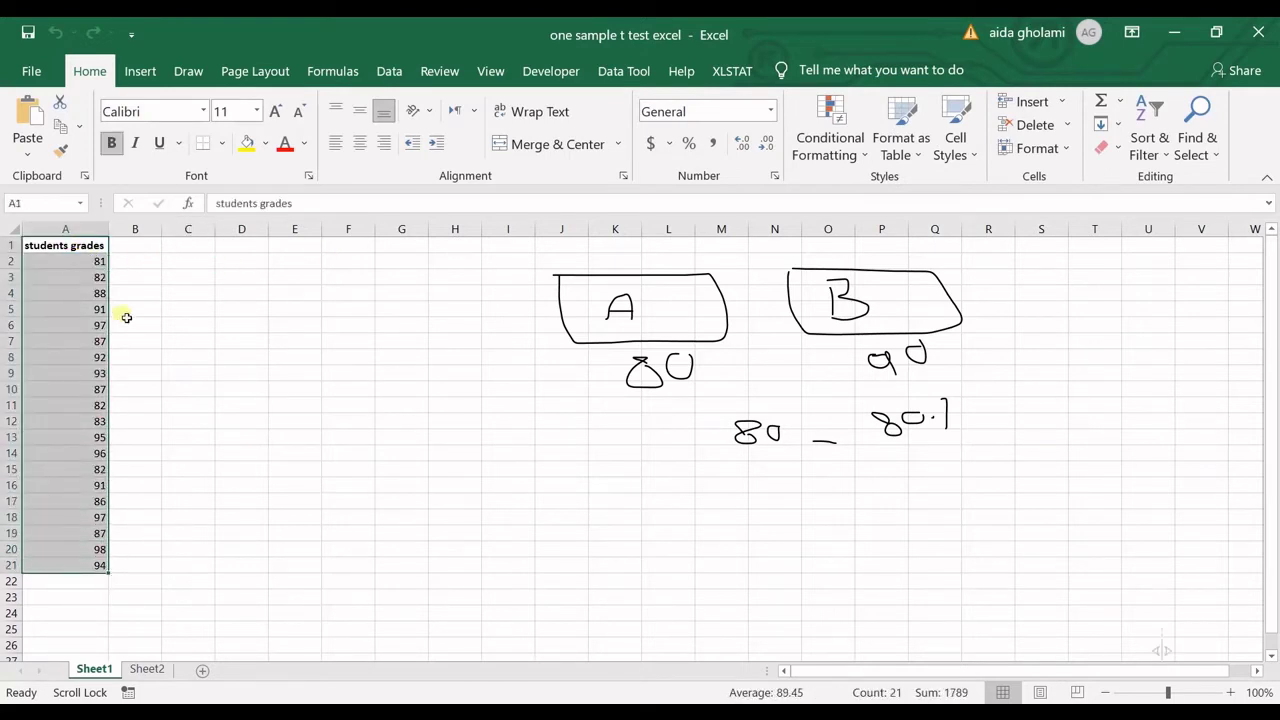
left_click(144, 261)
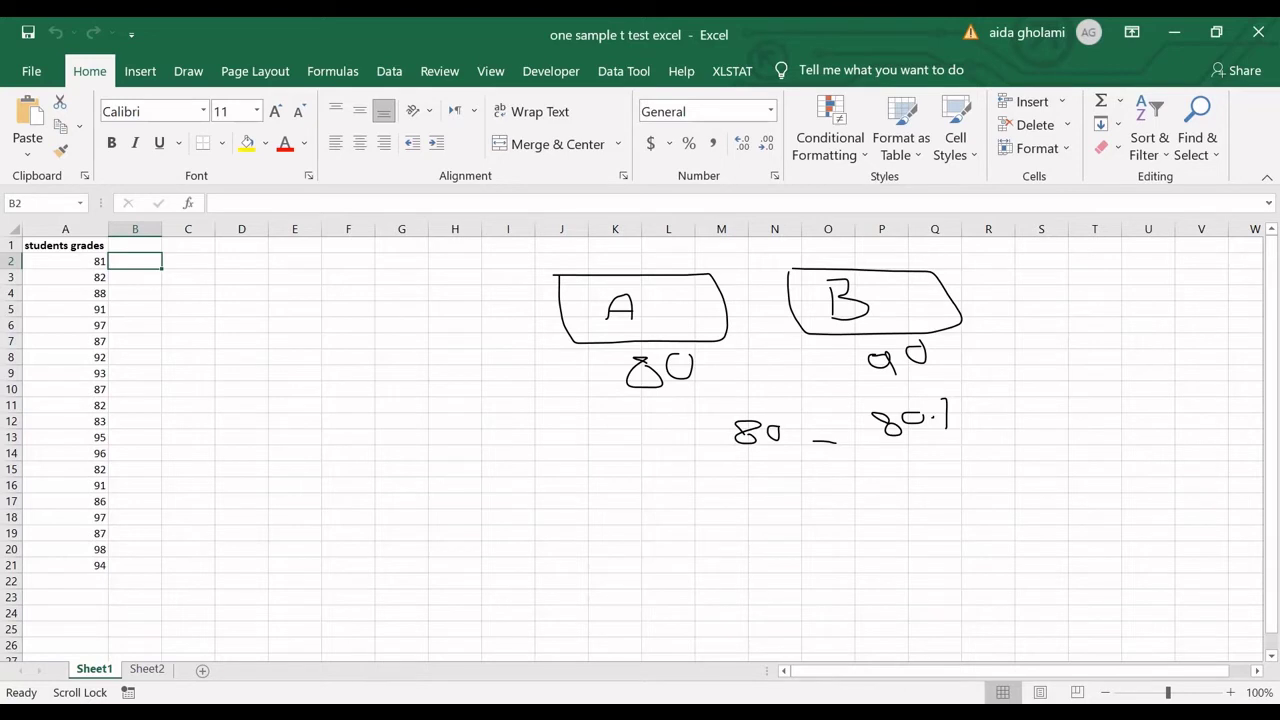
type("80")
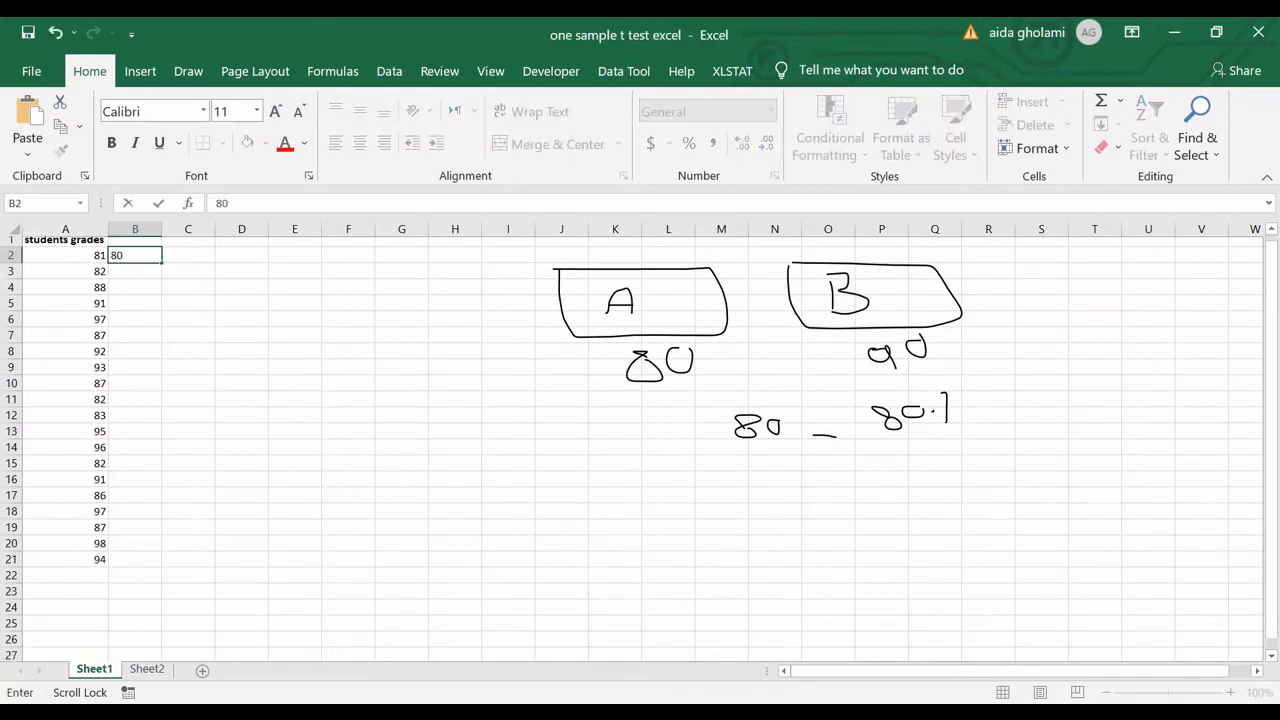
scroll(640, 450, "down", 1)
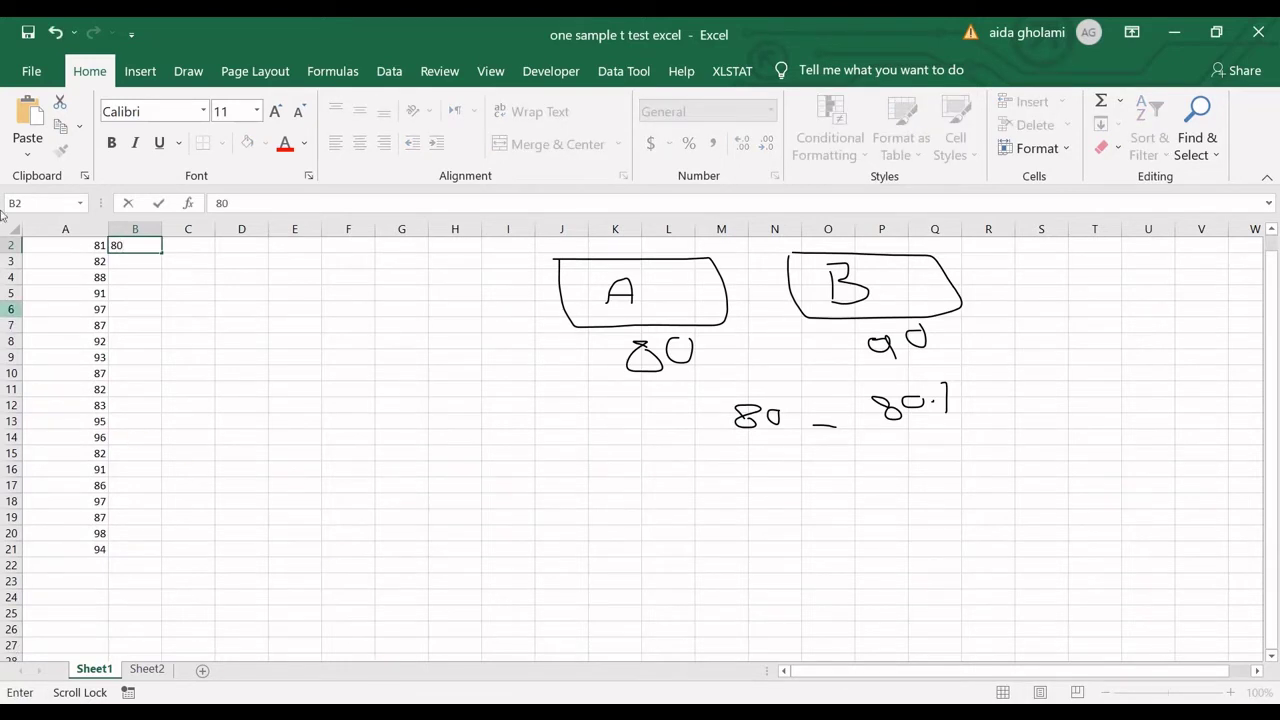
key("Return")
scroll(172, 302, "up", 1)
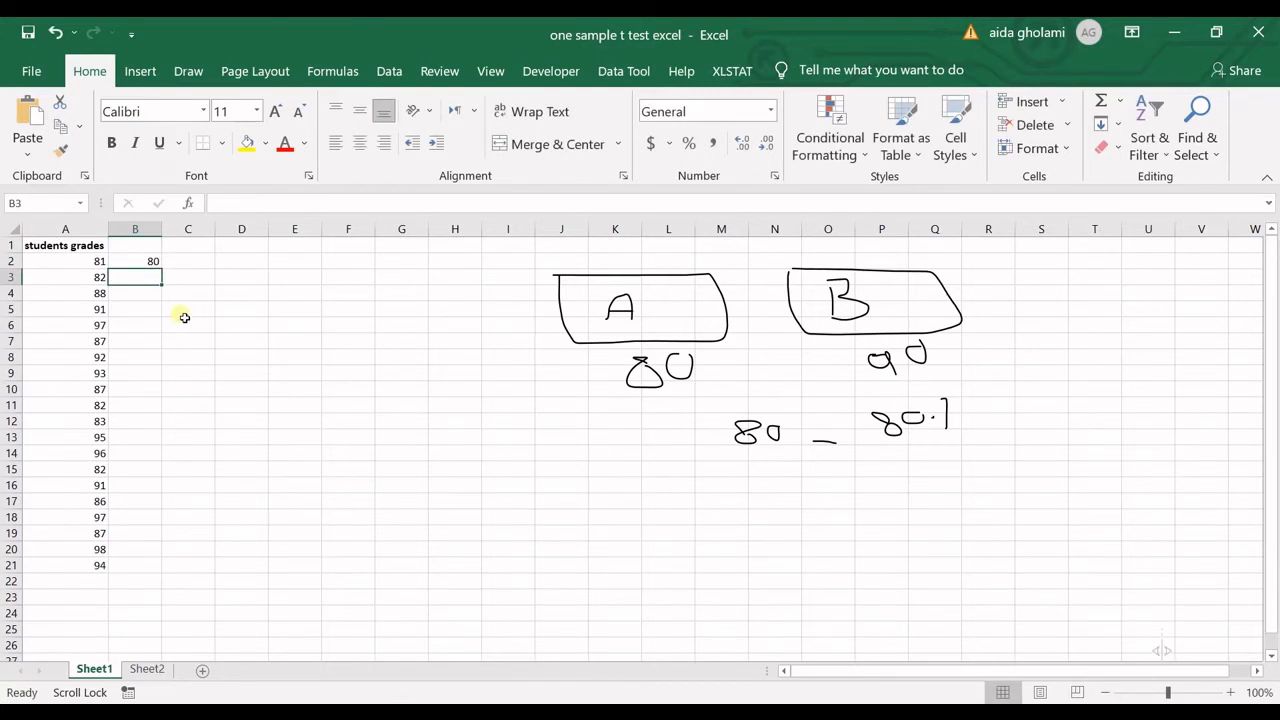
type("80")
left_click(243, 312)
left_click_drag(122, 263, 110, 566)
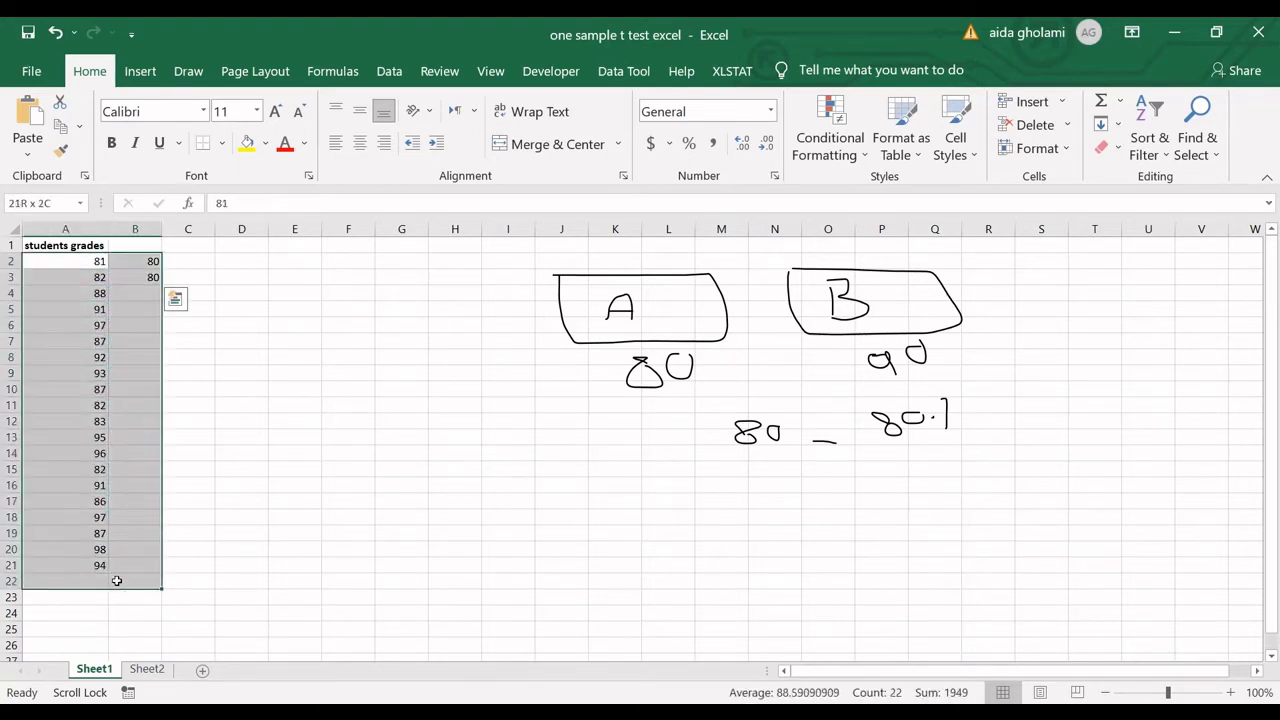
left_click(152, 261)
left_click_drag(152, 261, 162, 283)
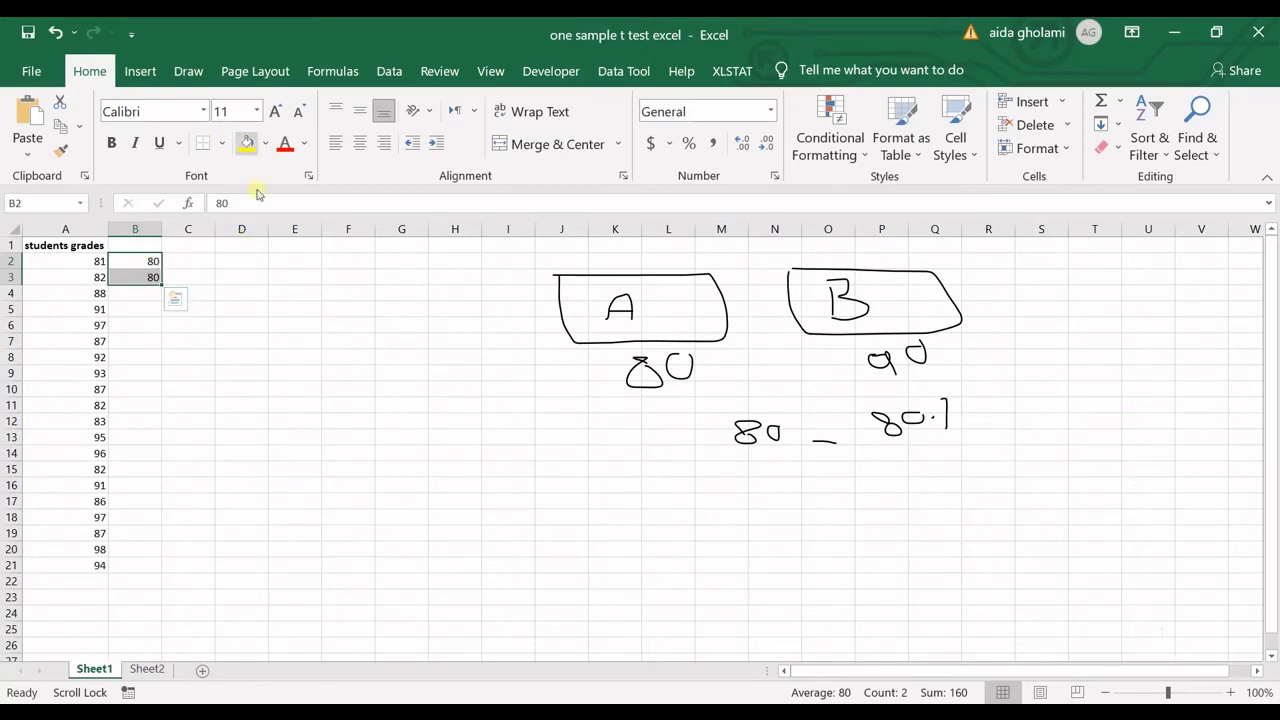
Choose t-Test: Two-Sample Assuming Unequal Variances from the Data Analysis tools.
left_click(391, 69)
left_click(1150, 101)
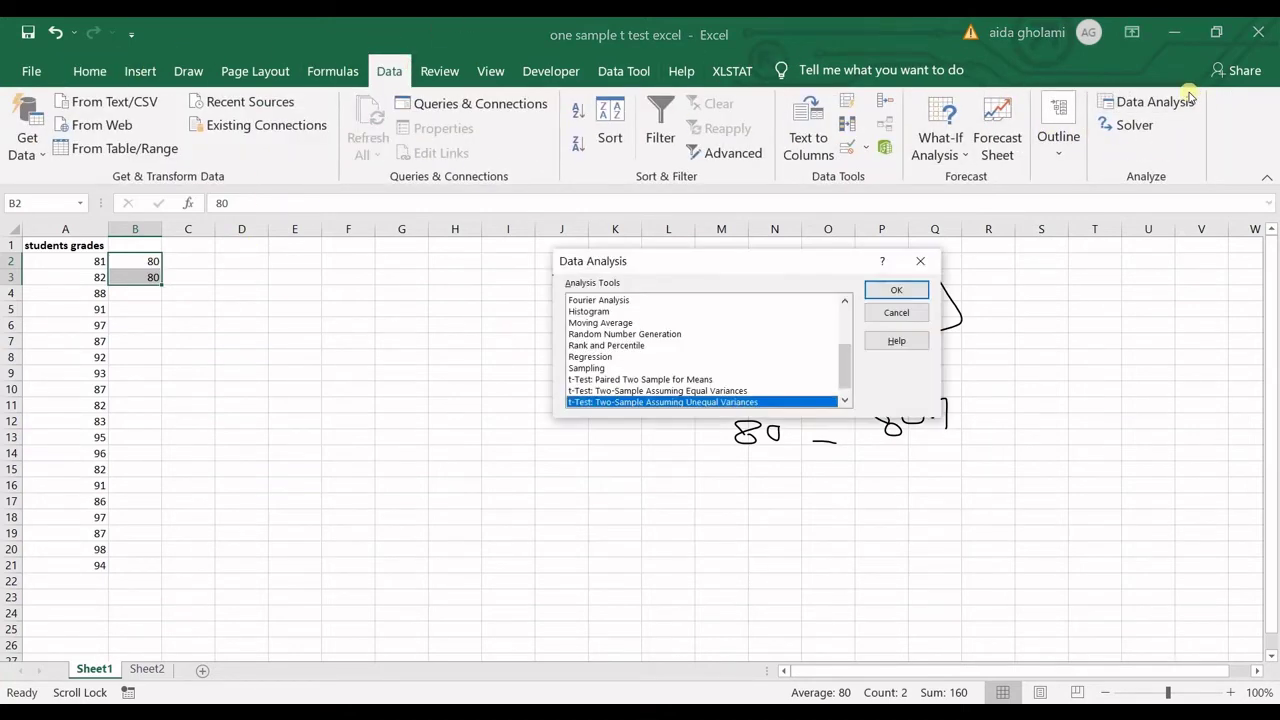
left_click_drag(778, 266, 598, 266)
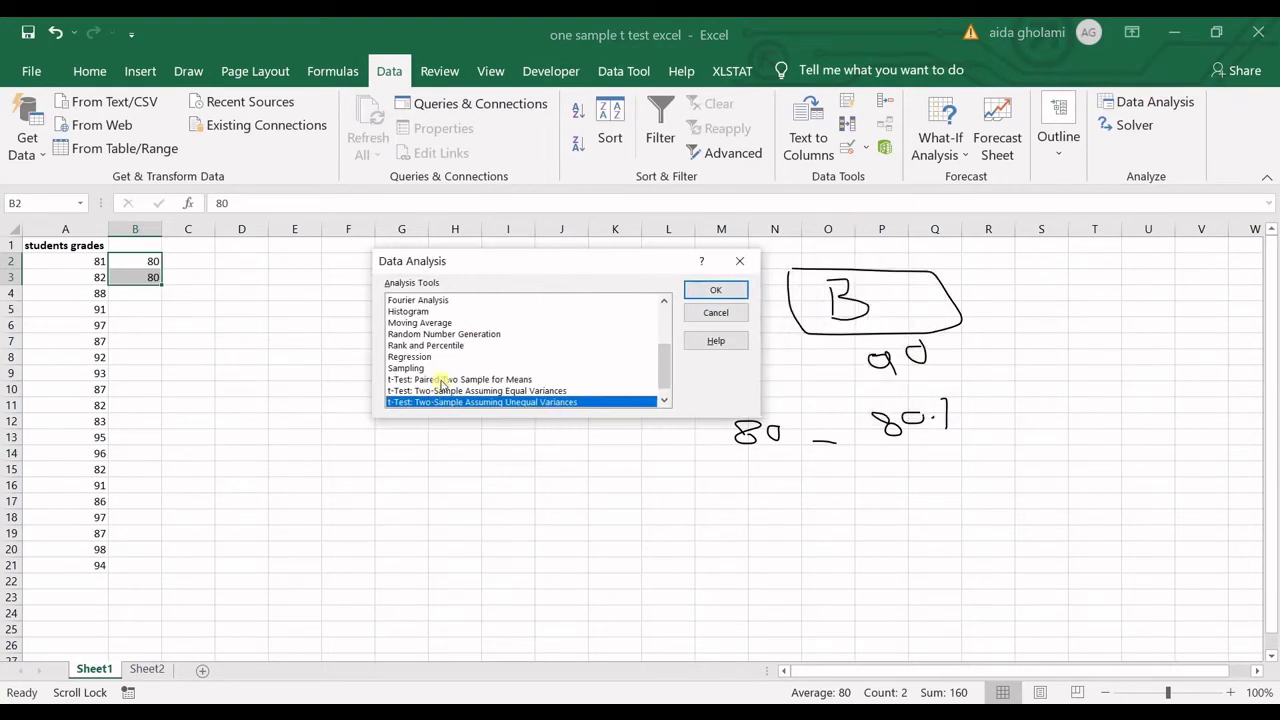
scroll(441, 383, "down", 1)
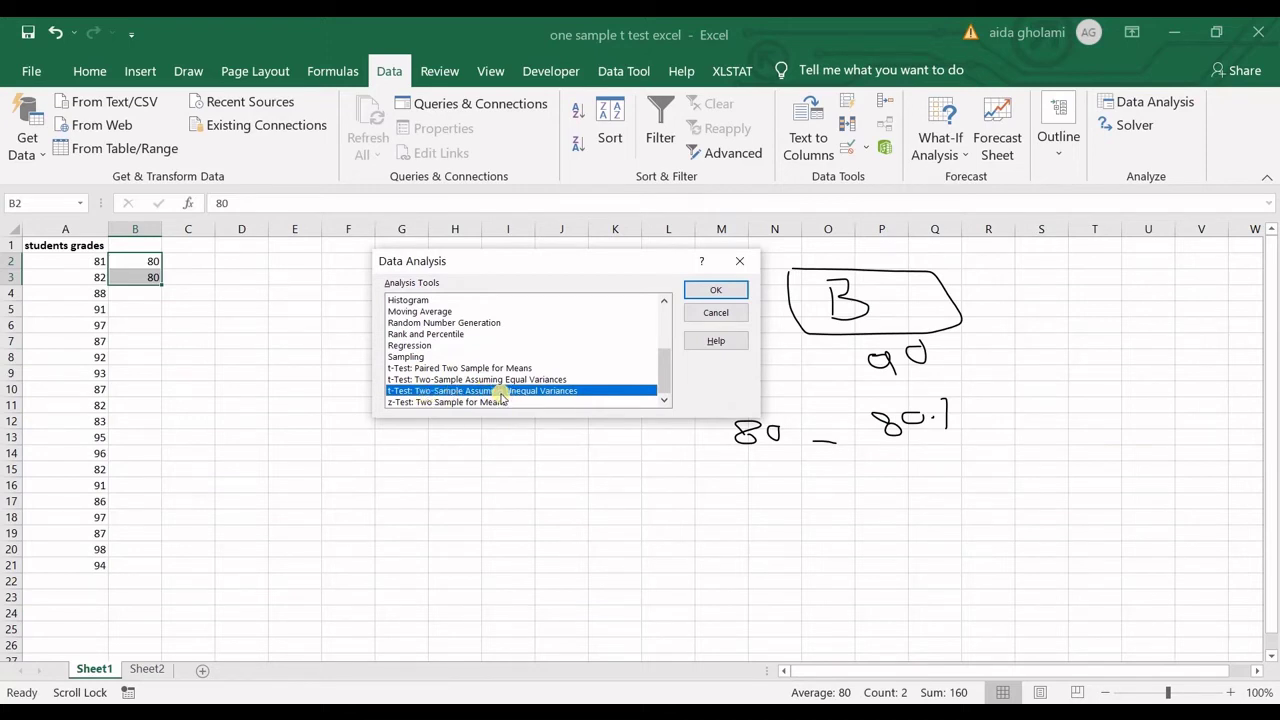
left_click(715, 289)
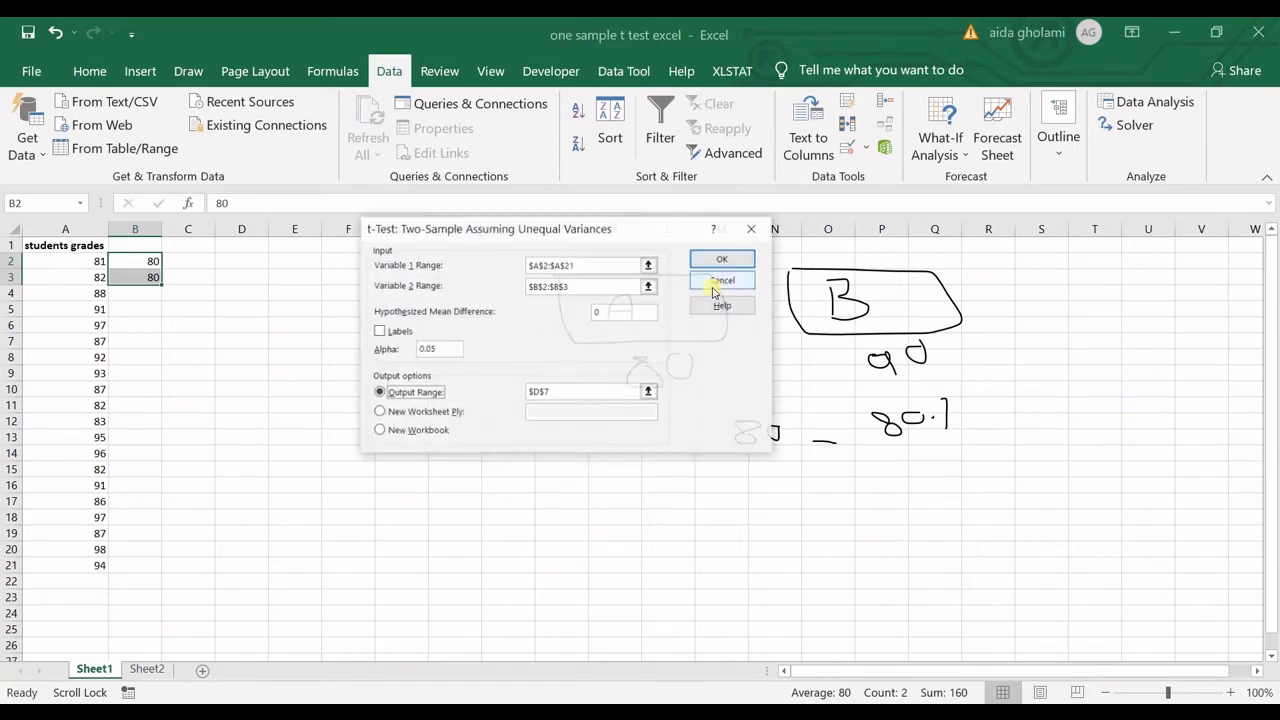
Set Variable 1 to $A$2:$A$21, Variable 2 to $B$2:$B$3, and output range $D$13.
left_click(648, 265)
left_click(73, 262)
left_click_drag(73, 262, 100, 568)
left_click(759, 250)
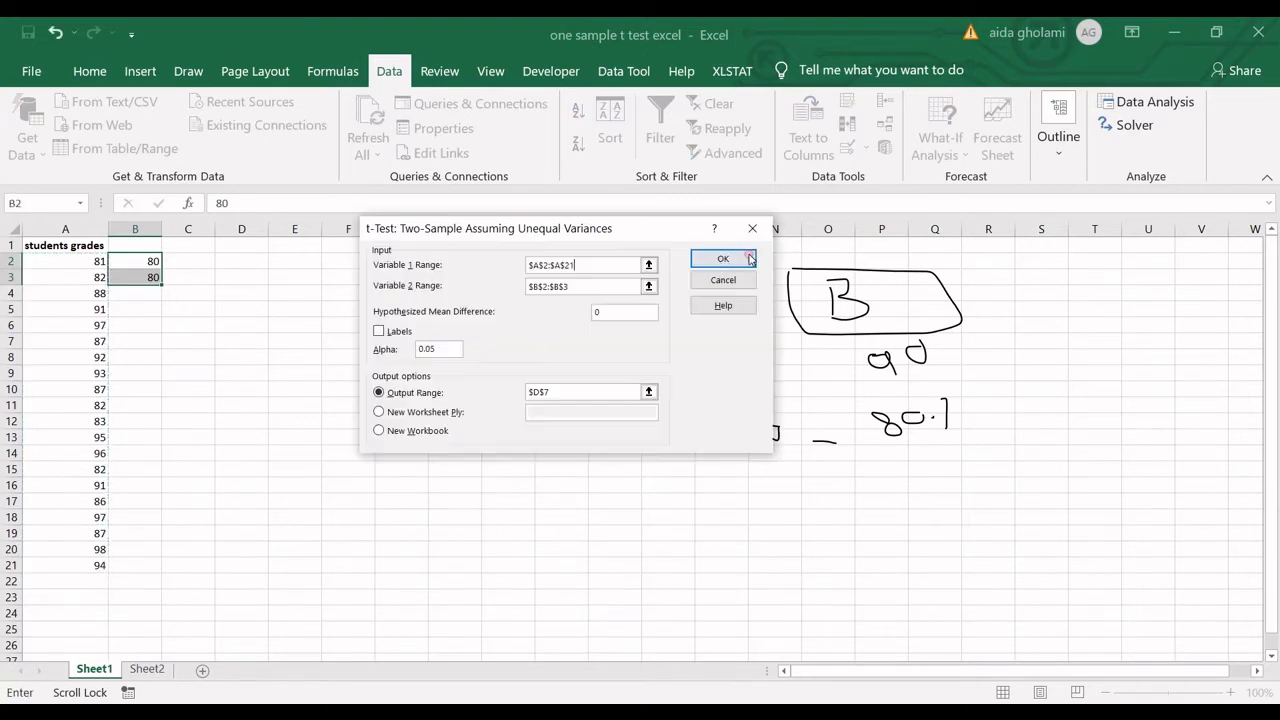
left_click(649, 287)
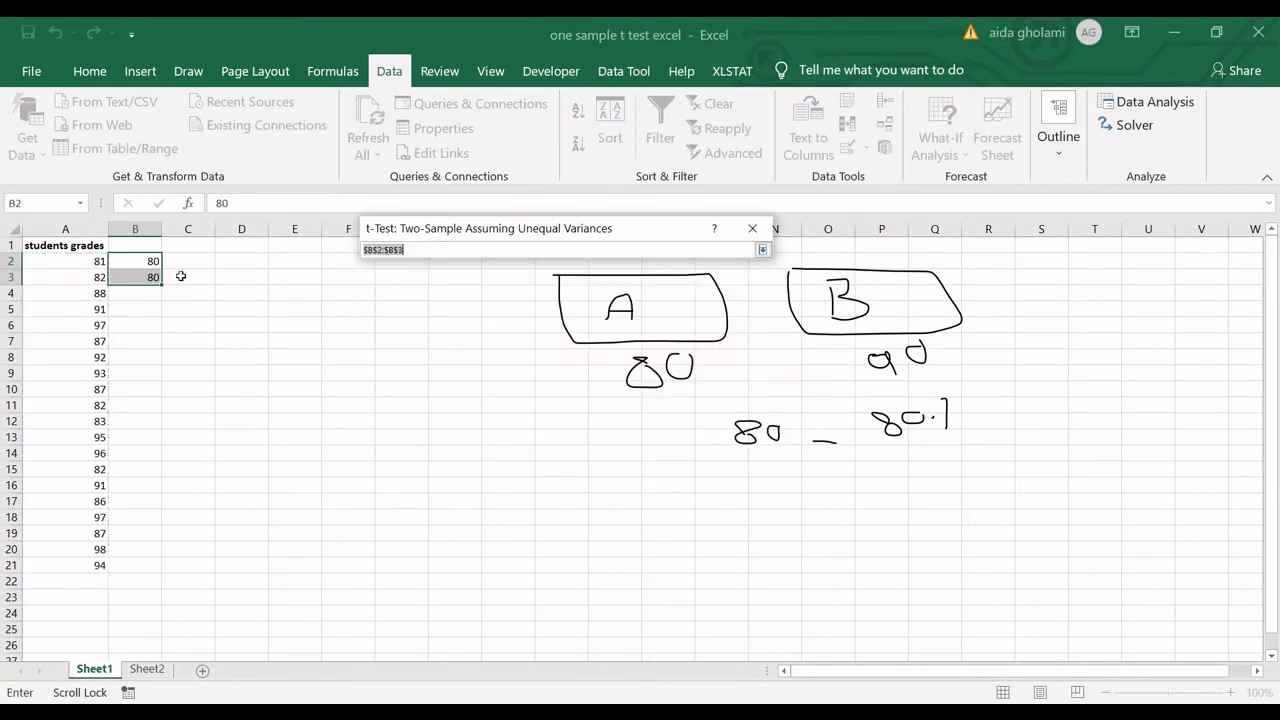
left_click_drag(134, 259, 138, 282)
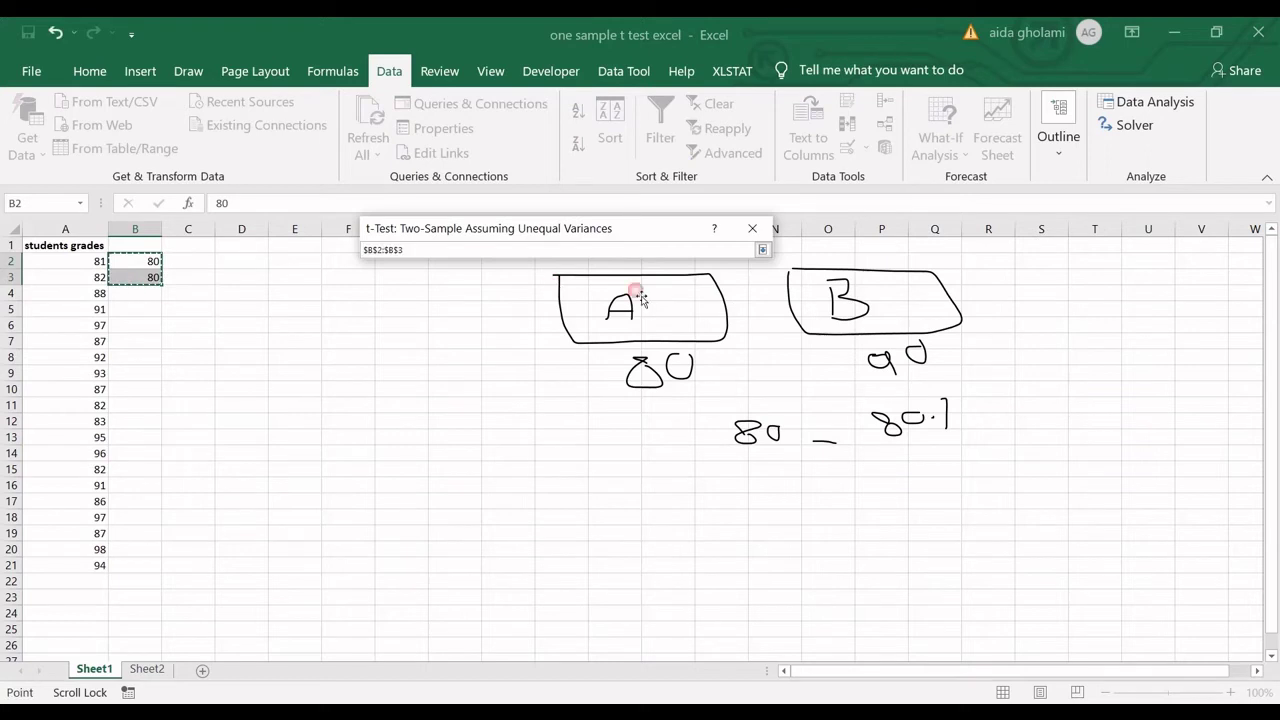
left_click(762, 249)
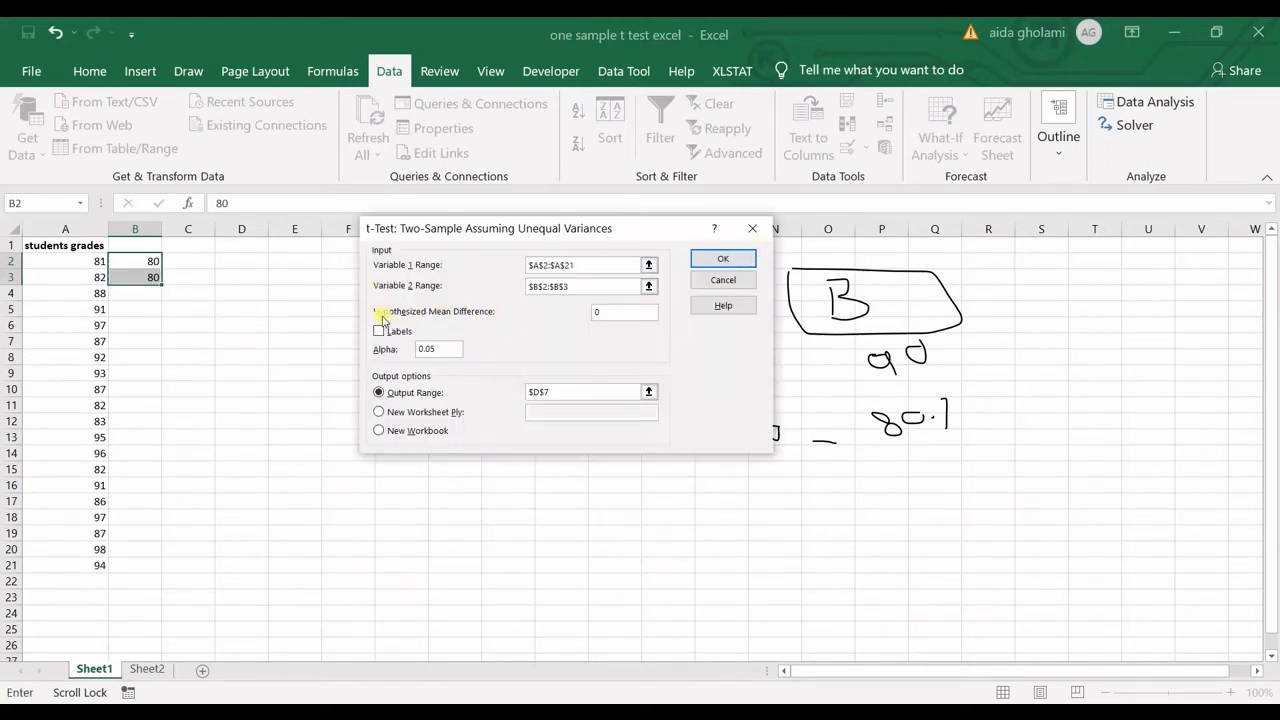
left_click(630, 313)
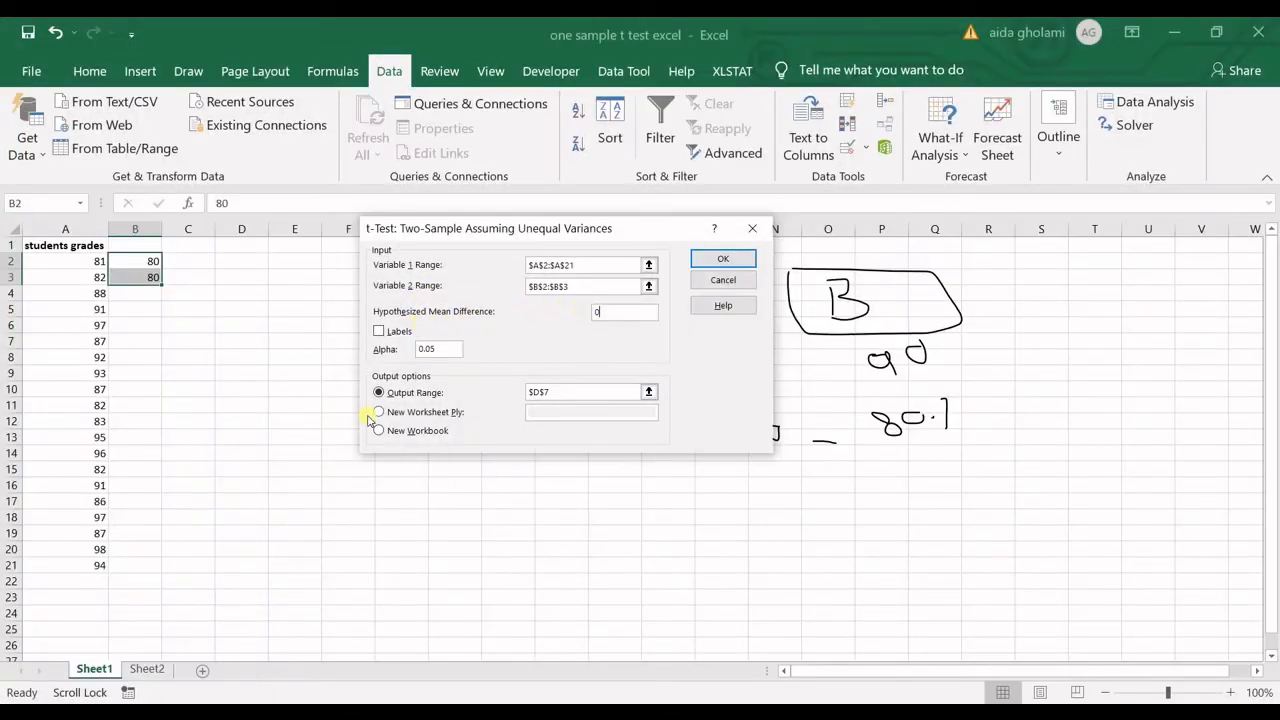
left_click(648, 391)
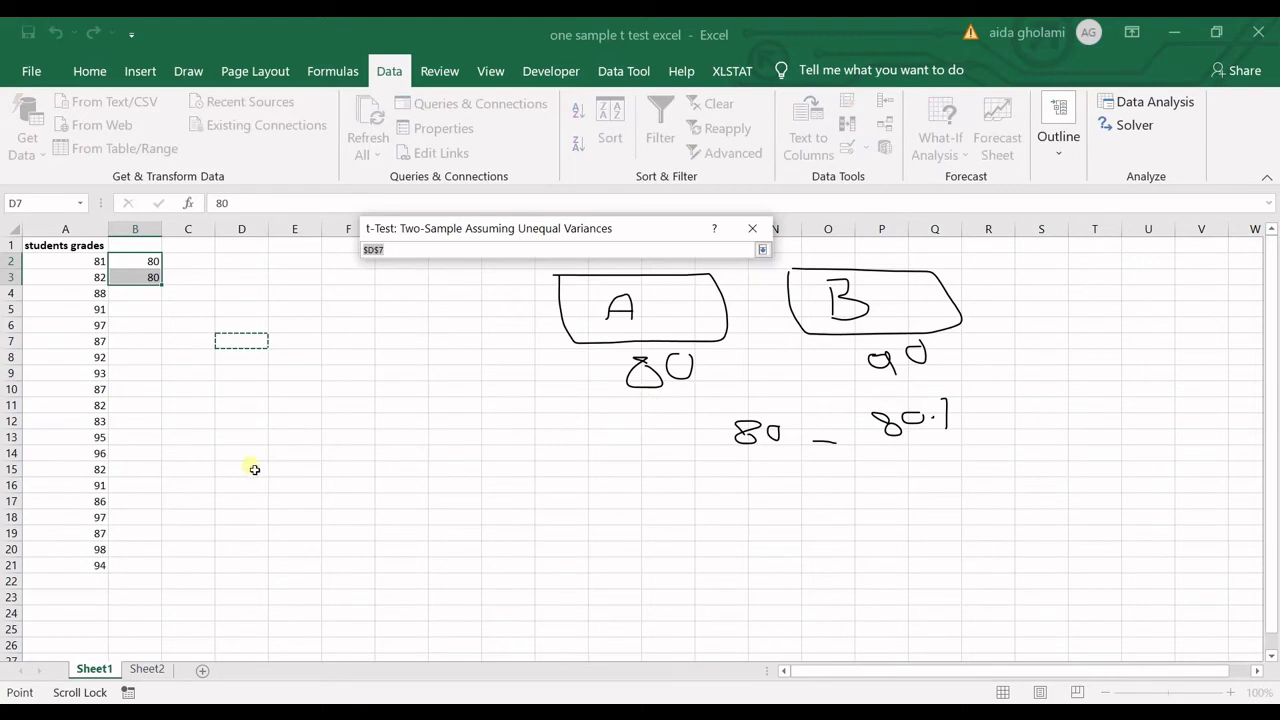
left_click(226, 437)
left_click(762, 249)
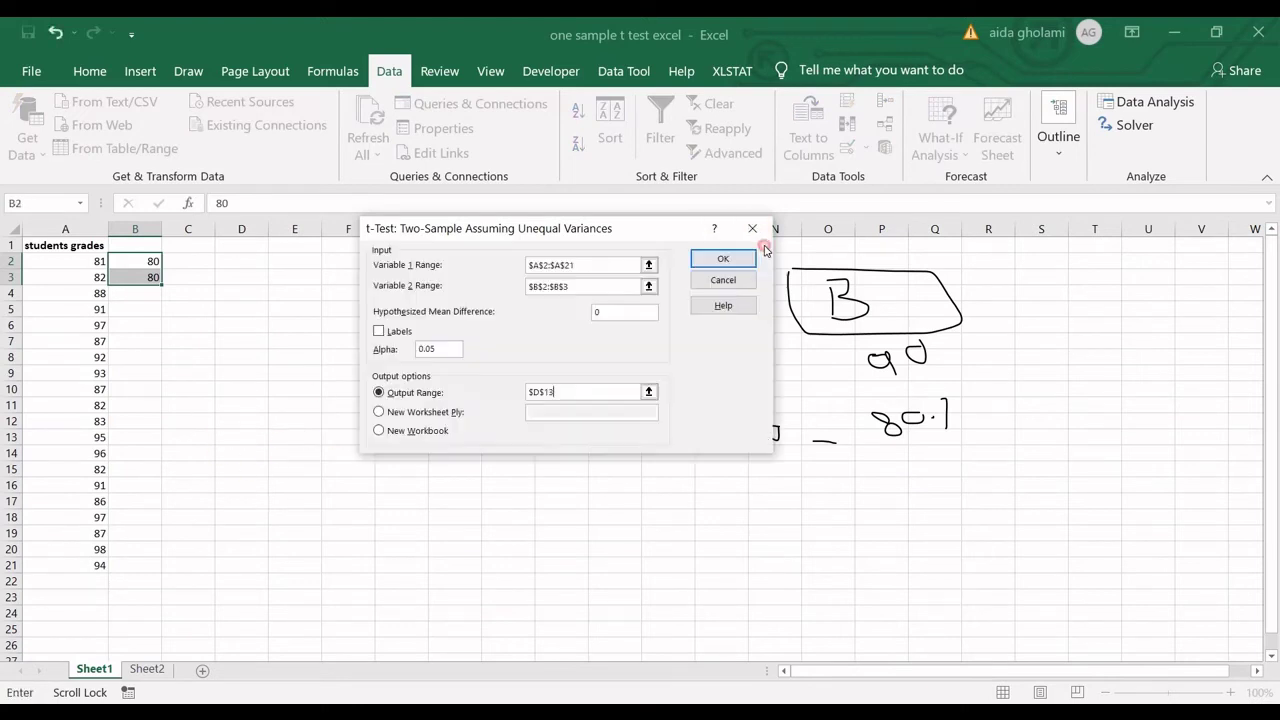
Run the t-Test and autofit columns D, E and F to show all results.
left_click(722, 259)
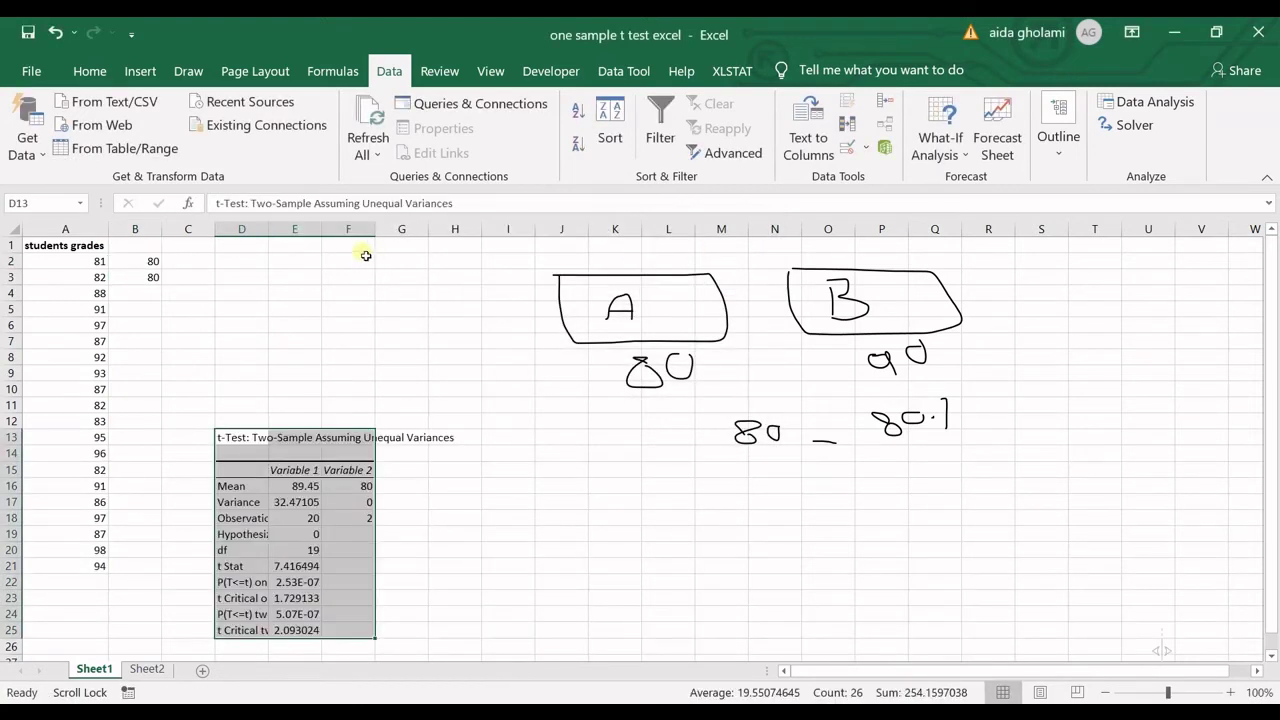
double_click(268, 229)
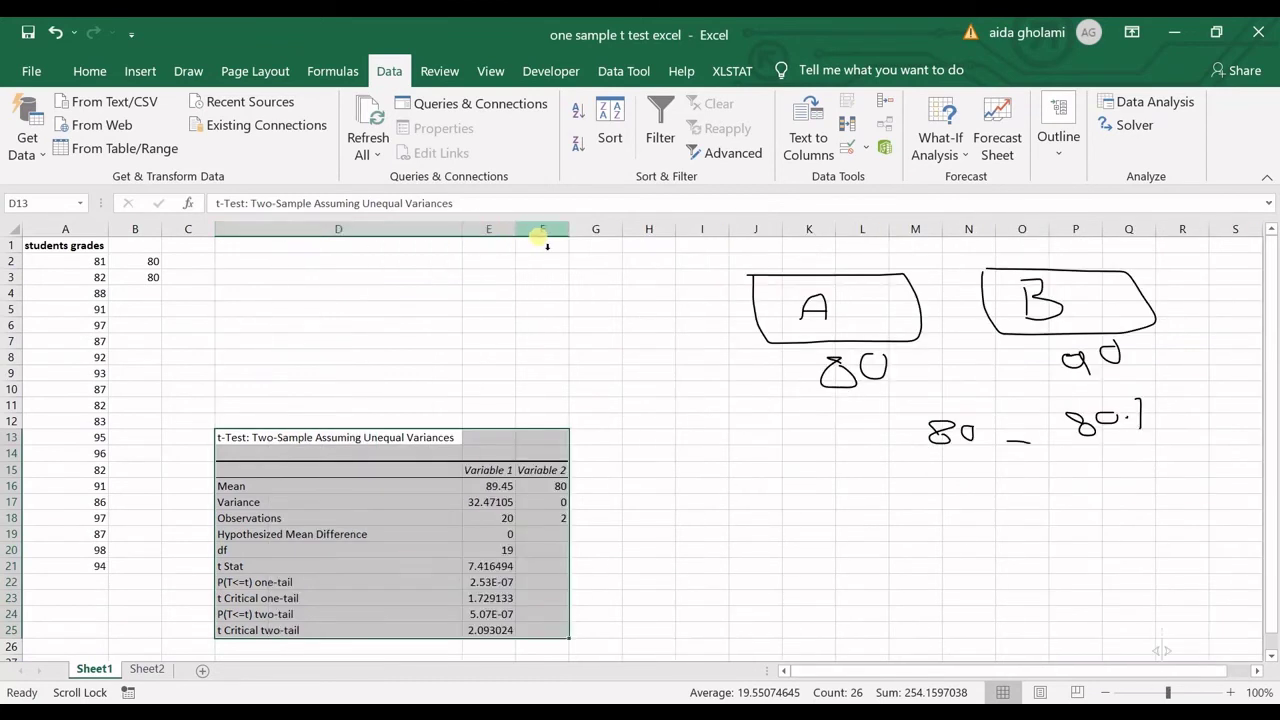
double_click(516, 229)
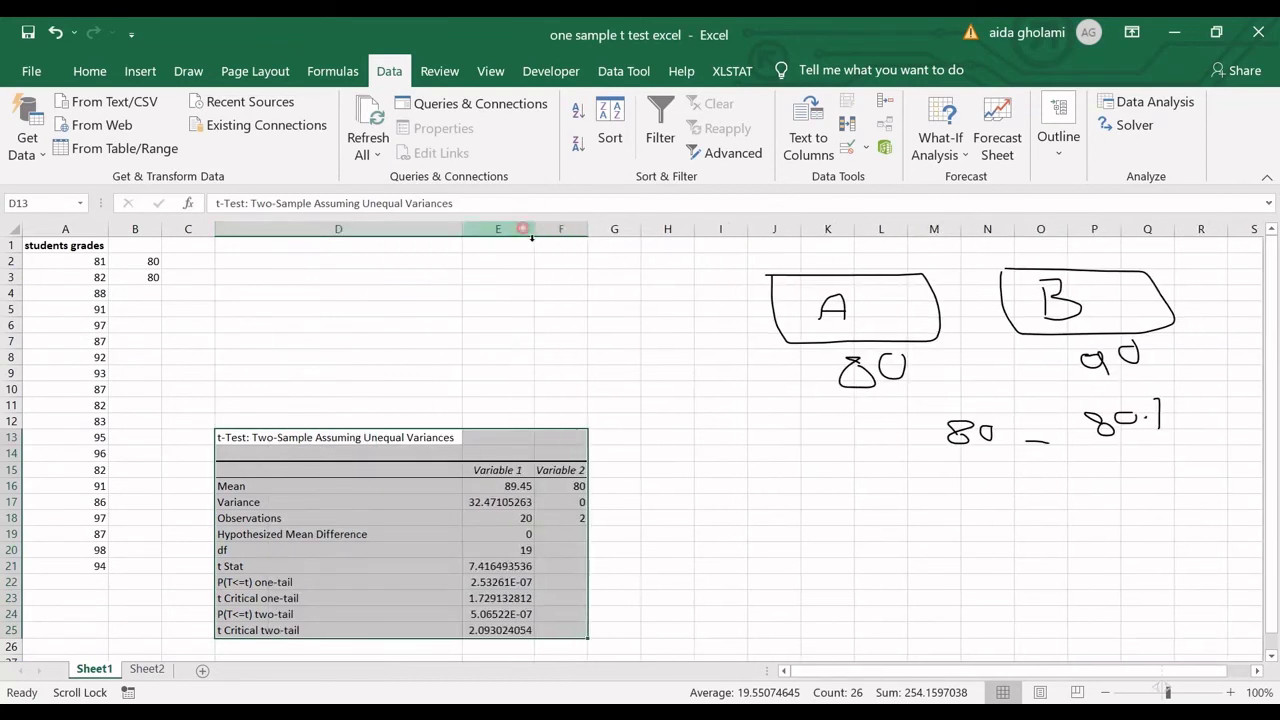
double_click(593, 228)
Review the Mean, Variance and Observations rows of the results table.
scroll(346, 377, "down", 2)
left_click(436, 375)
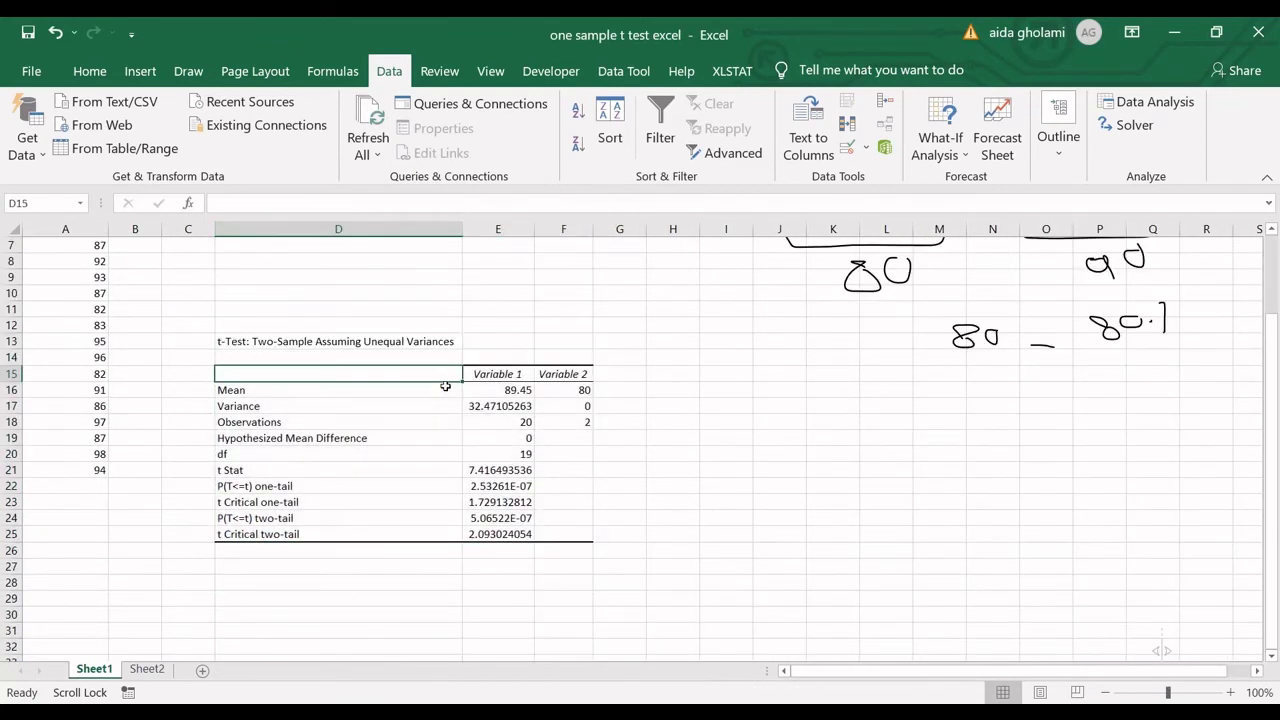
left_click(392, 405)
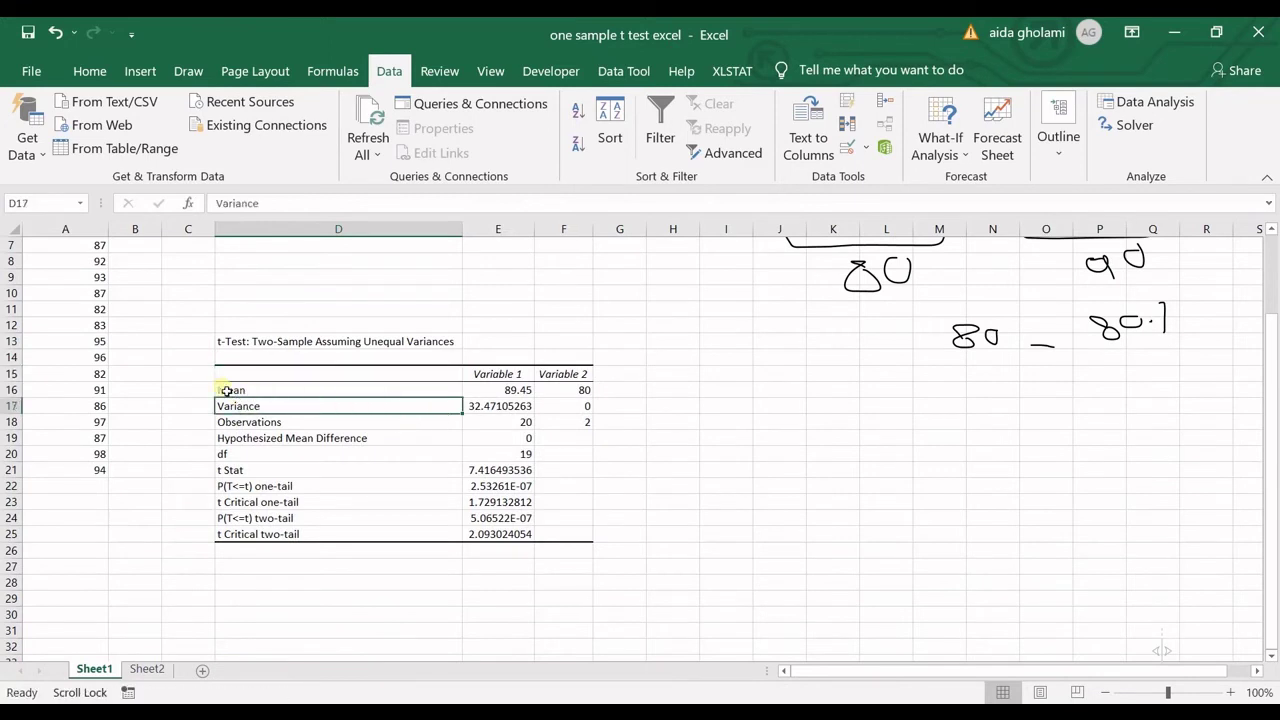
left_click_drag(227, 390, 500, 390)
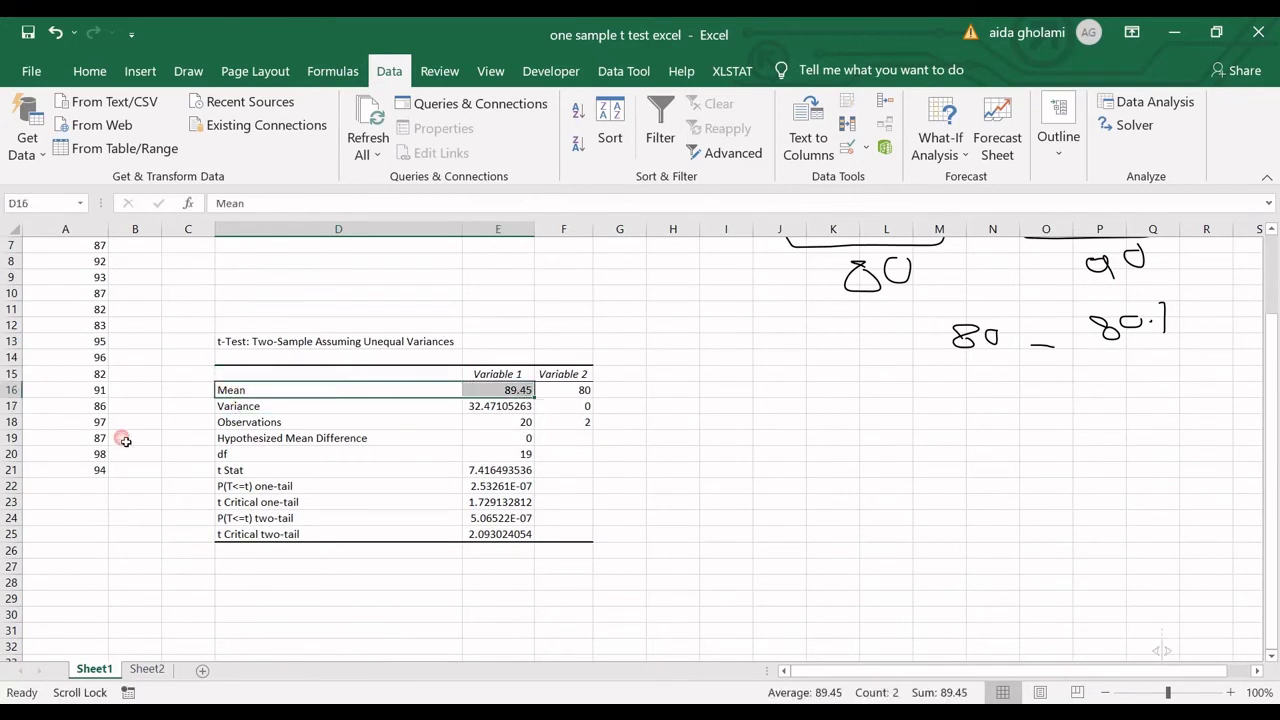
left_click(258, 411)
left_click_drag(388, 404, 505, 409)
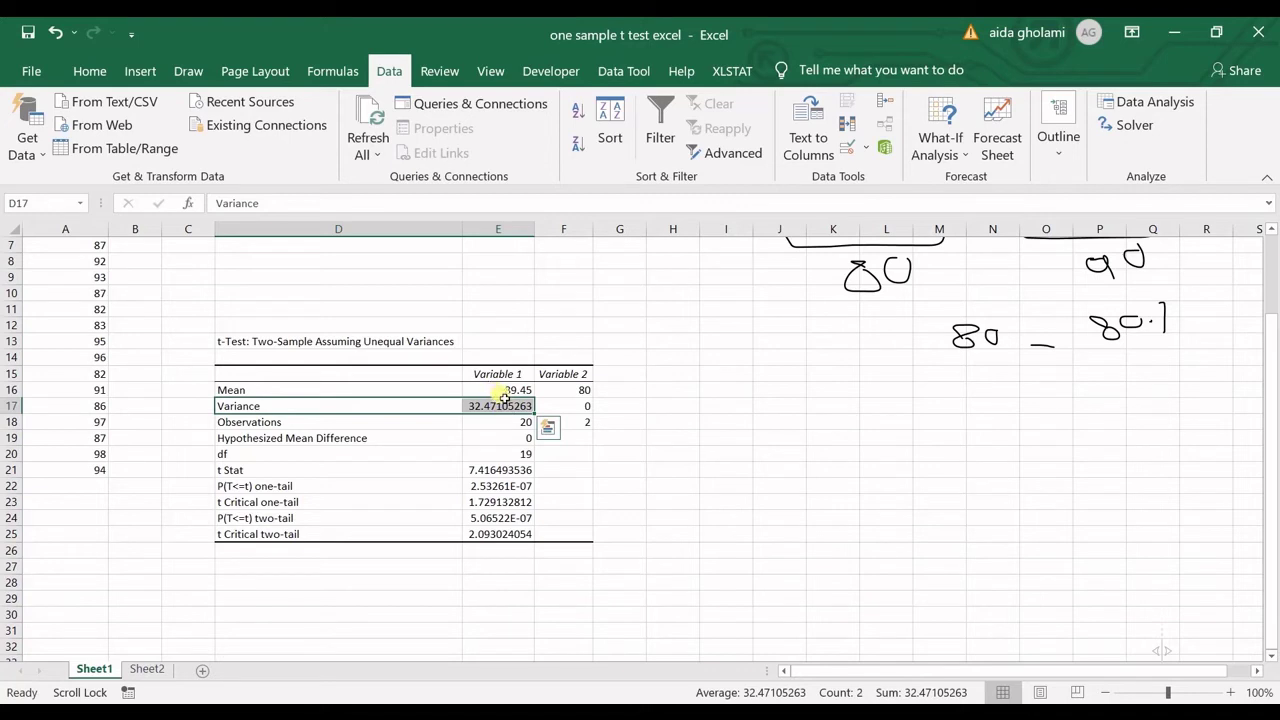
left_click_drag(343, 425, 537, 424)
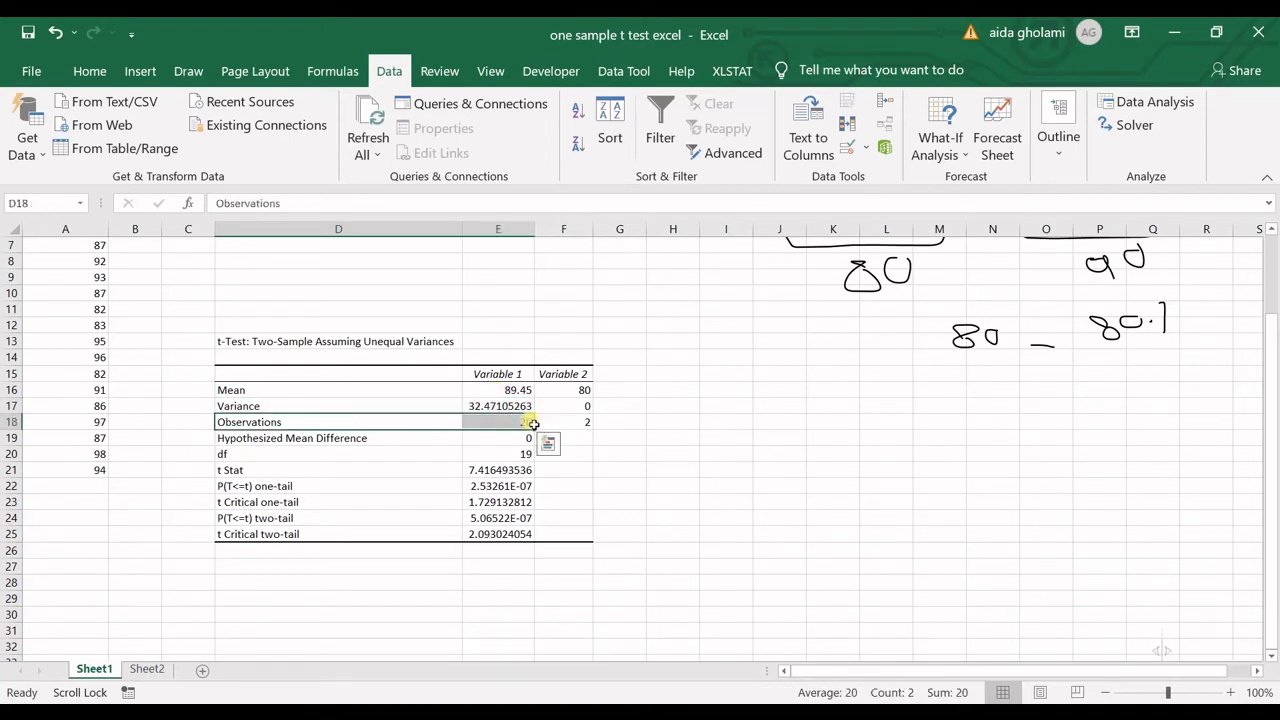
Review the Hypothesized Mean Difference, df, t Stat and following result rows.
scroll(270, 402, "down", 1)
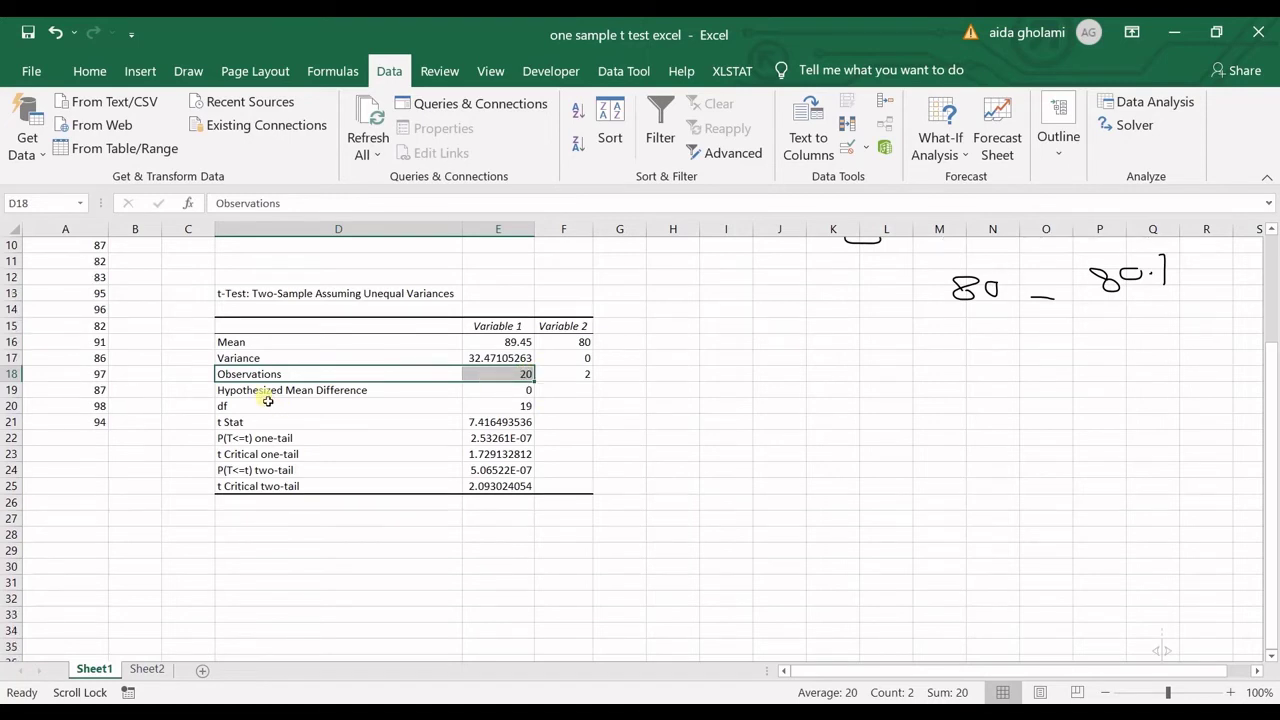
left_click_drag(268, 393, 510, 395)
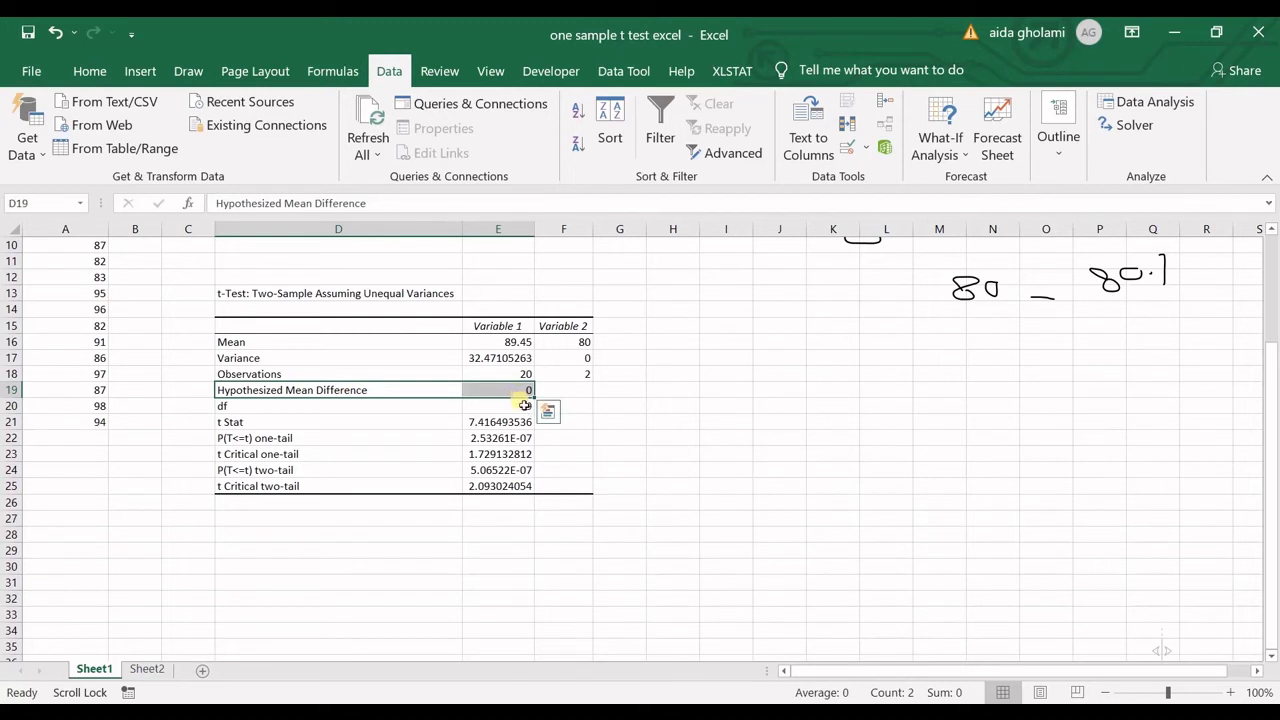
left_click_drag(245, 405, 523, 409)
left_click(522, 375)
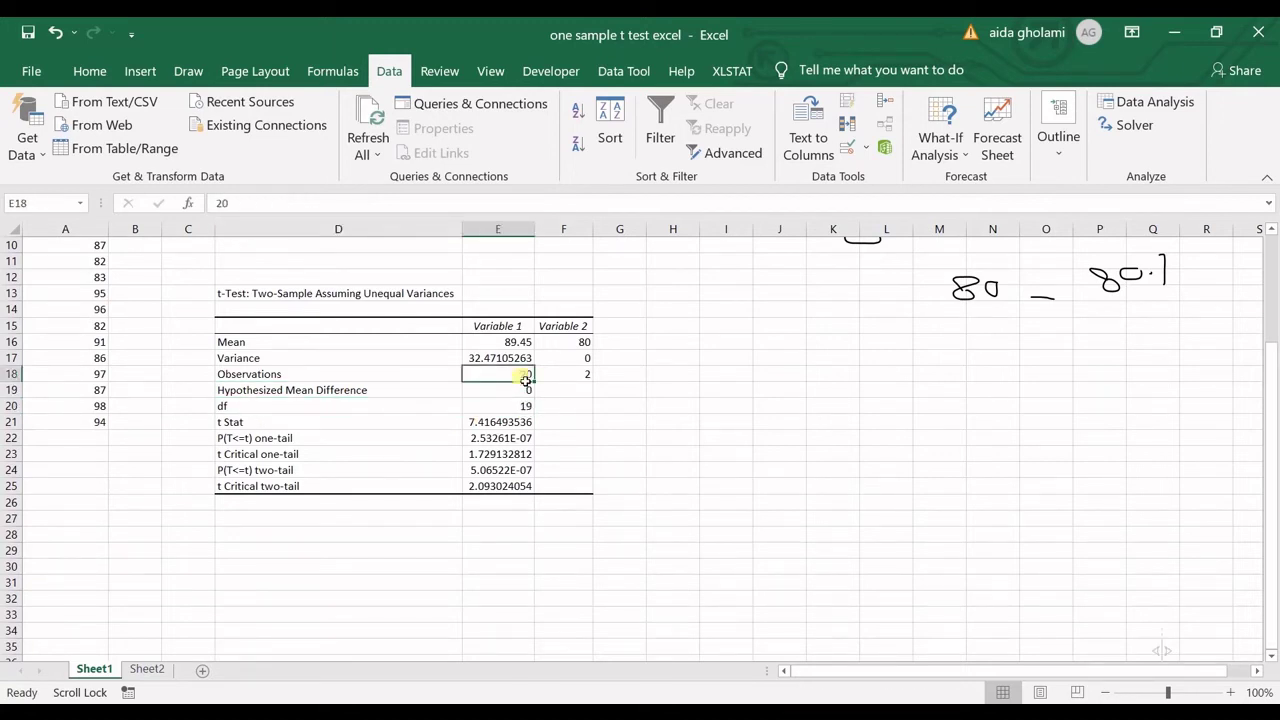
left_click(267, 425)
scroll(290, 405, "down", 1)
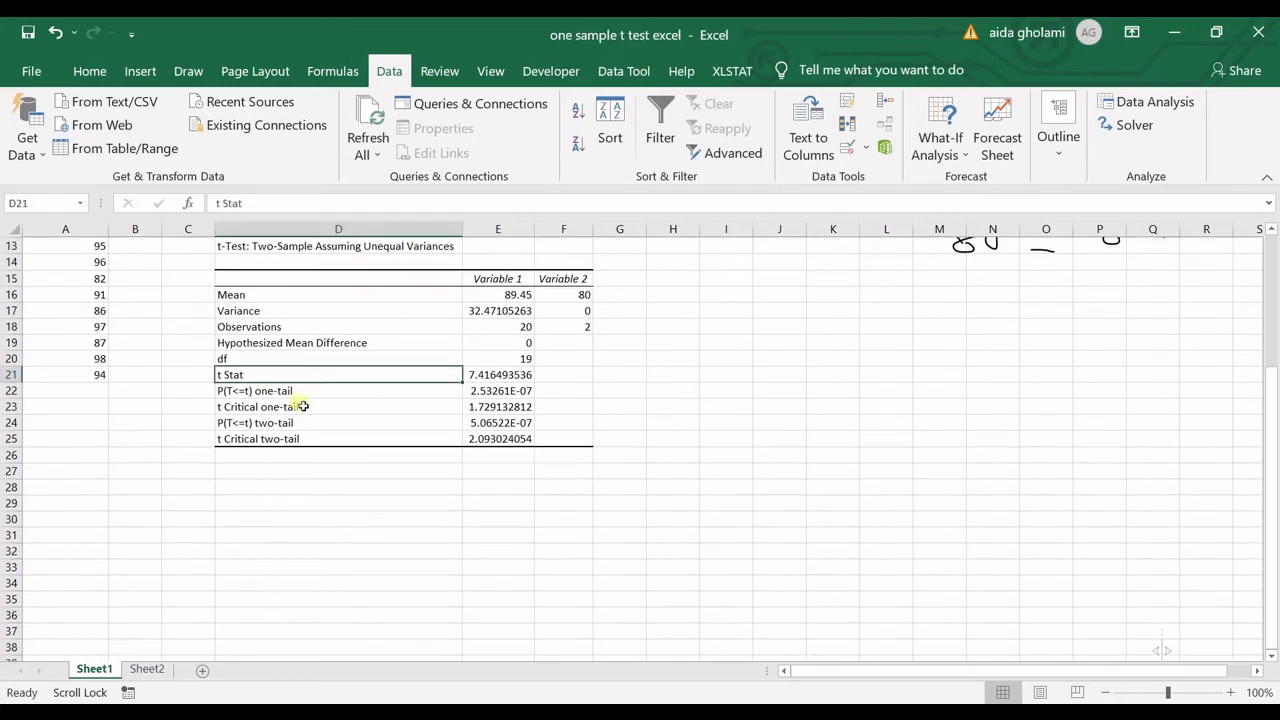
scroll(252, 400, "up", 1)
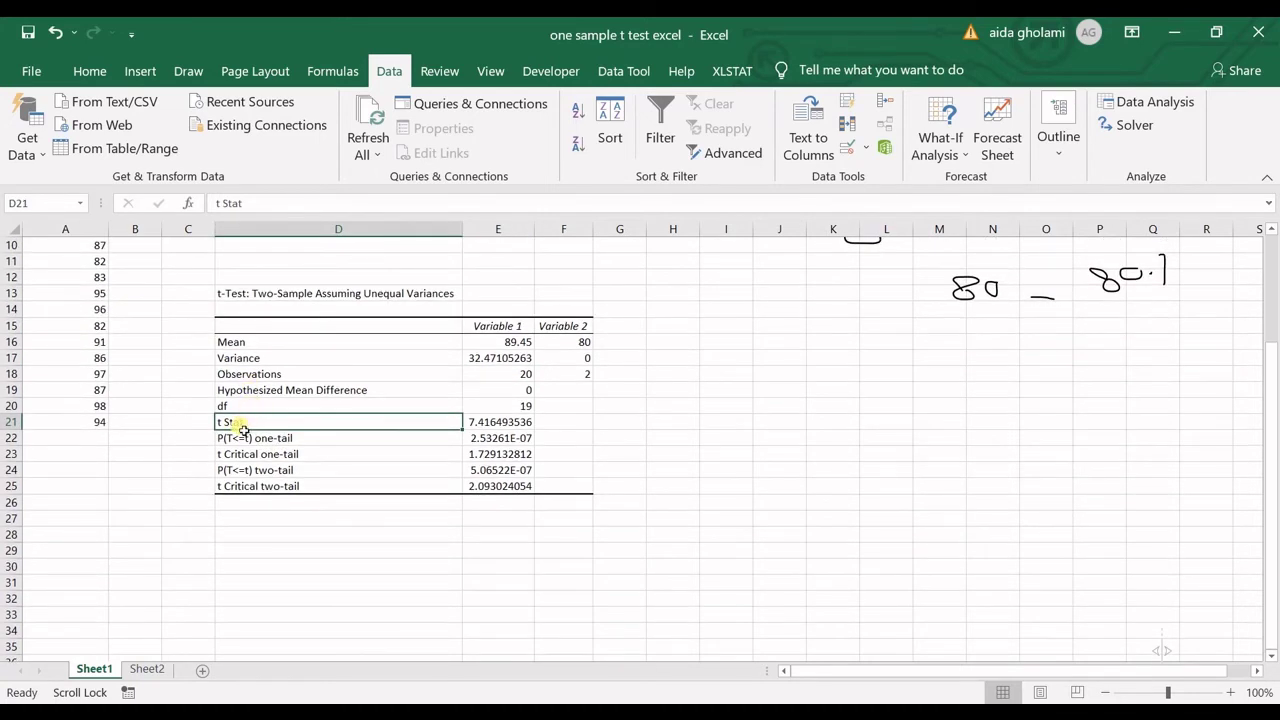
left_click_drag(242, 428, 474, 484)
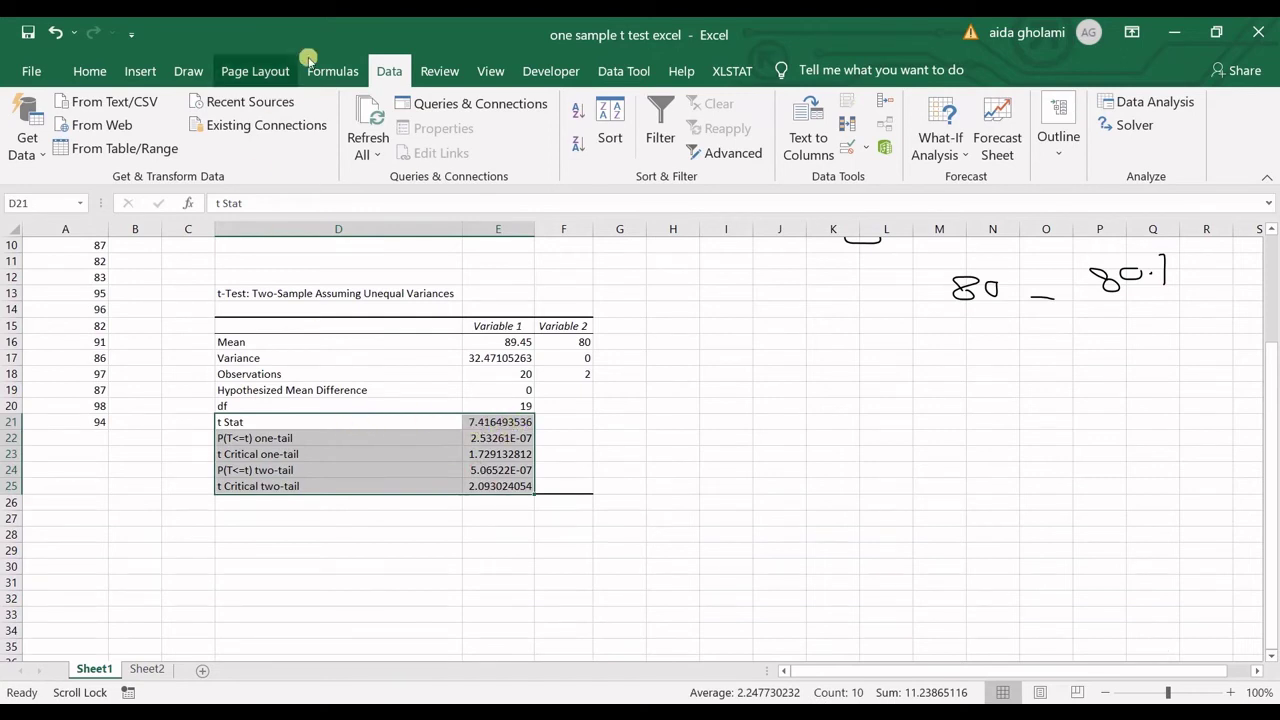
Draw a black-ink bell curve over a baseline beside the results and bracket the two-tail rows.
left_click(188, 71)
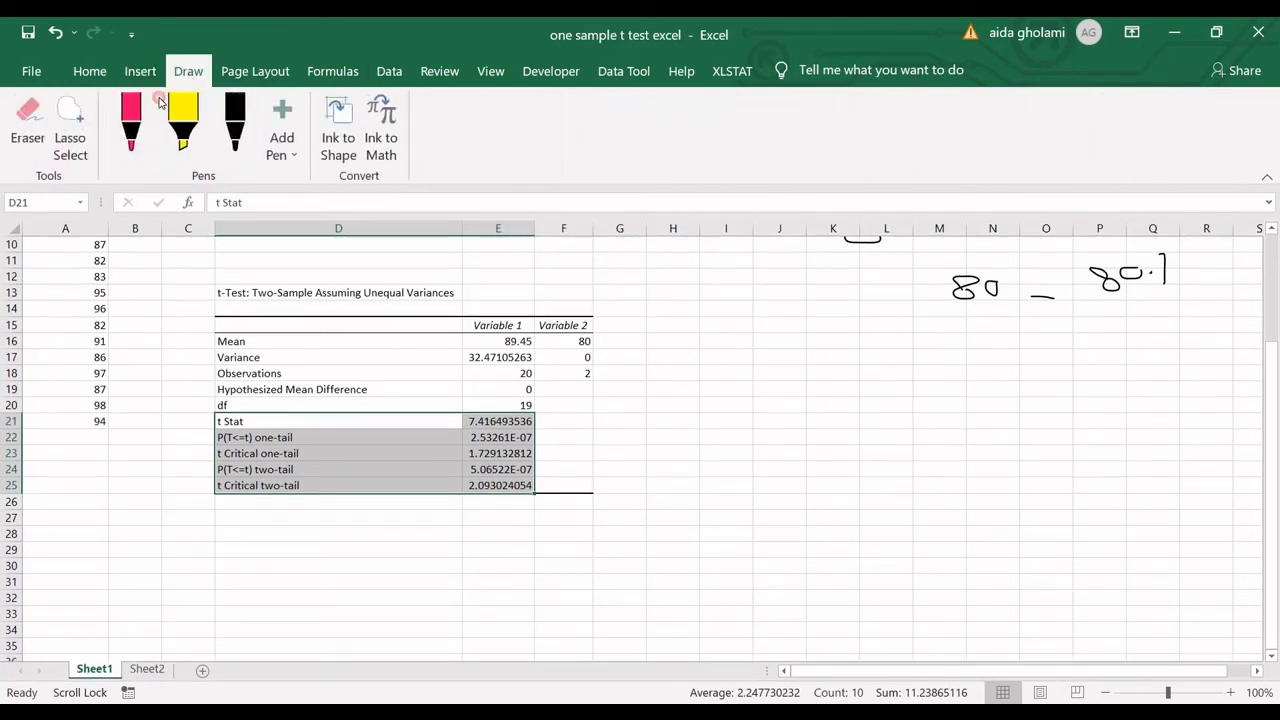
left_click(235, 120)
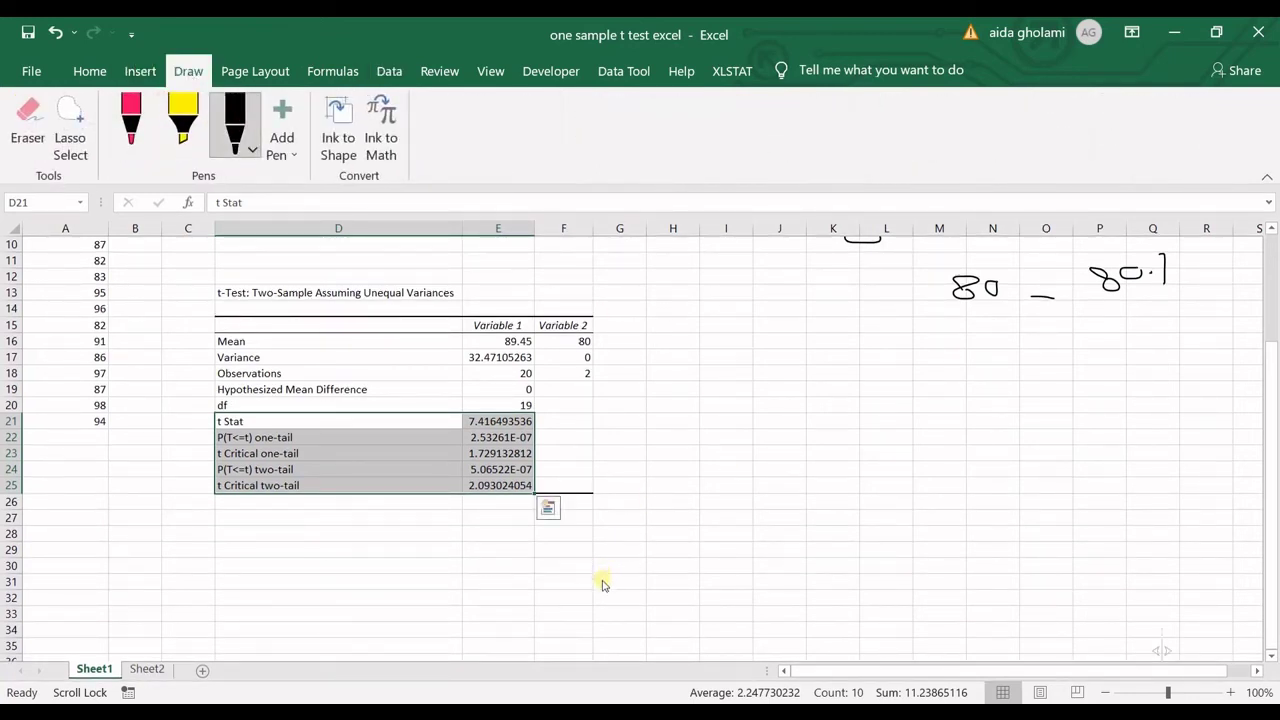
left_click_drag(578, 578, 1215, 578)
mouse_move(575, 561)
left_mouse_down()
mouse_move(655, 557)
mouse_move(846, 378)
mouse_move(906, 377)
mouse_move(1030, 507)
mouse_move(1094, 549)
mouse_move(1235, 556)
mouse_move(1229, 588)
mouse_move(1214, 580)
mouse_move(1240, 572)
mouse_move(1229, 588)
left_mouse_up()
key("ctrl+z")
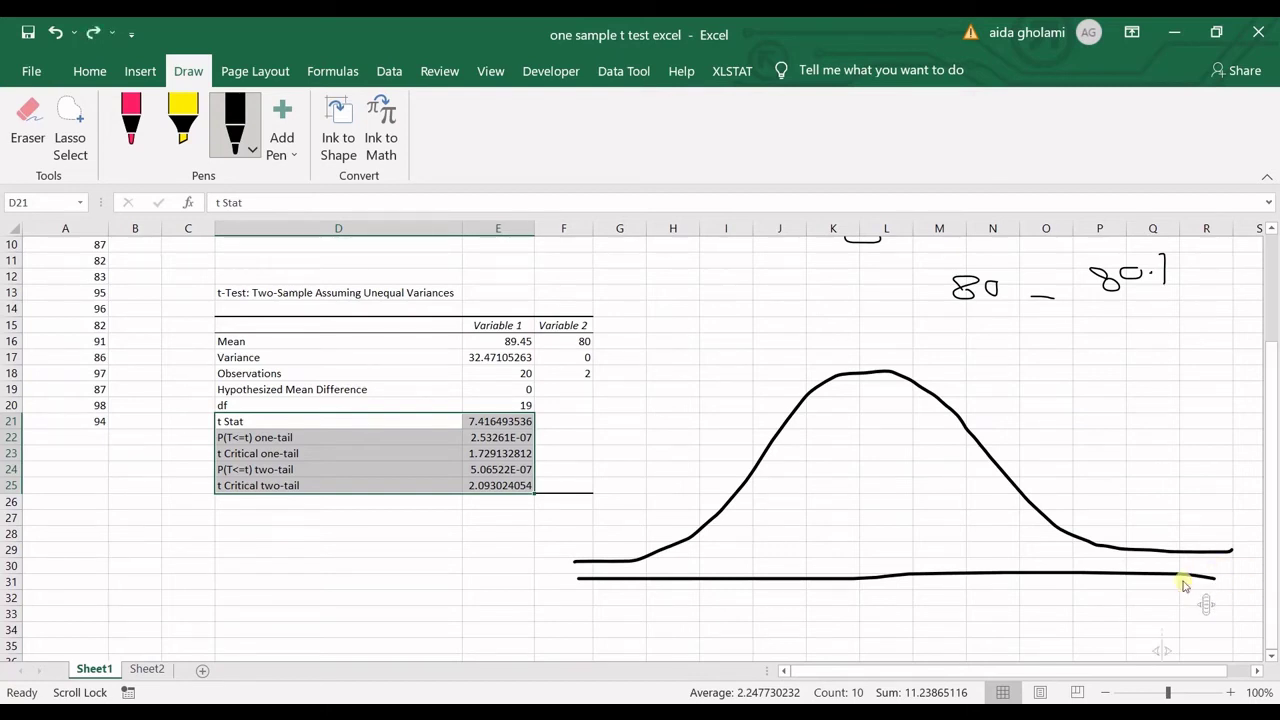
left_click_drag(1205, 577, 1256, 570)
left_click_drag(222, 459, 236, 498)
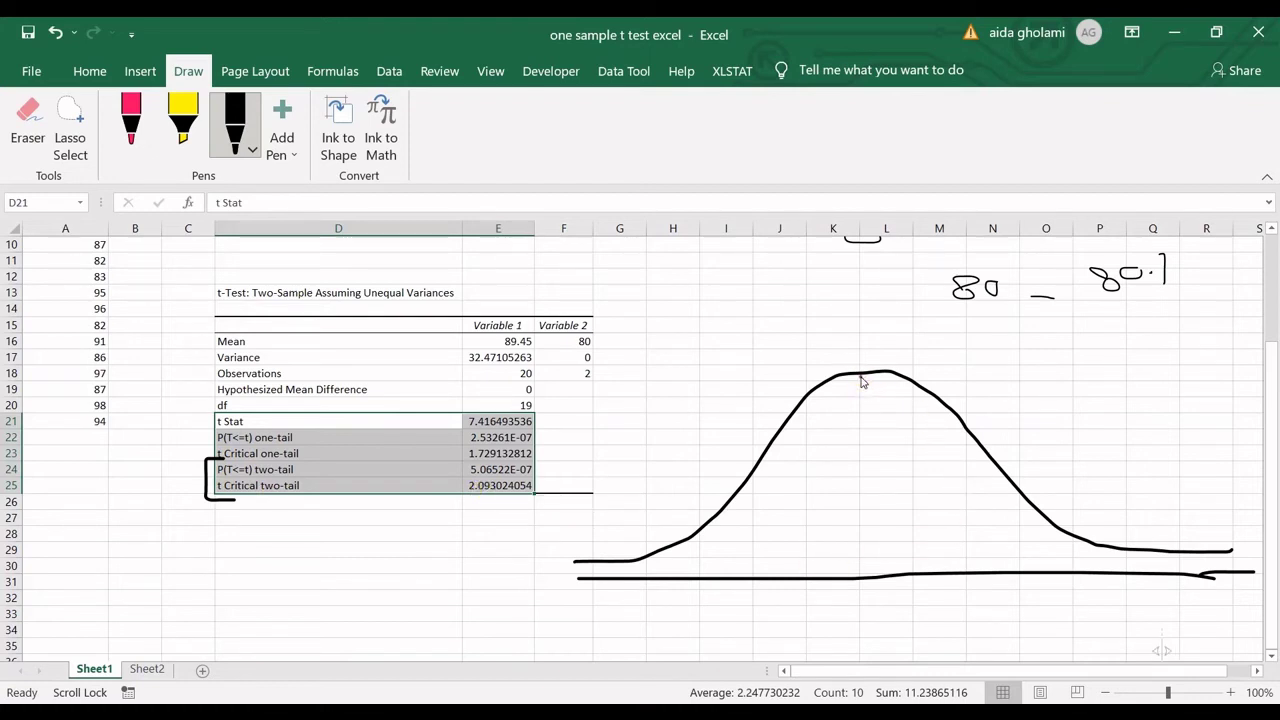
Dot a vertical centre line down from the curve's peak and label it 0.
left_click(865, 439)
left_click(863, 467)
left_click(863, 488)
left_click(862, 505)
left_click(862, 532)
left_click(862, 566)
left_click_drag(855, 600, 864, 604)
Add axis ticks labelled 2.09 and -2.09, and draw an arrow at the right tail.
left_click_drag(966, 562, 966, 580)
mouse_move(1057, 594)
left_mouse_down()
mouse_move(1062, 617)
mouse_move(1134, 596)
left_mouse_up()
left_click(1081, 616)
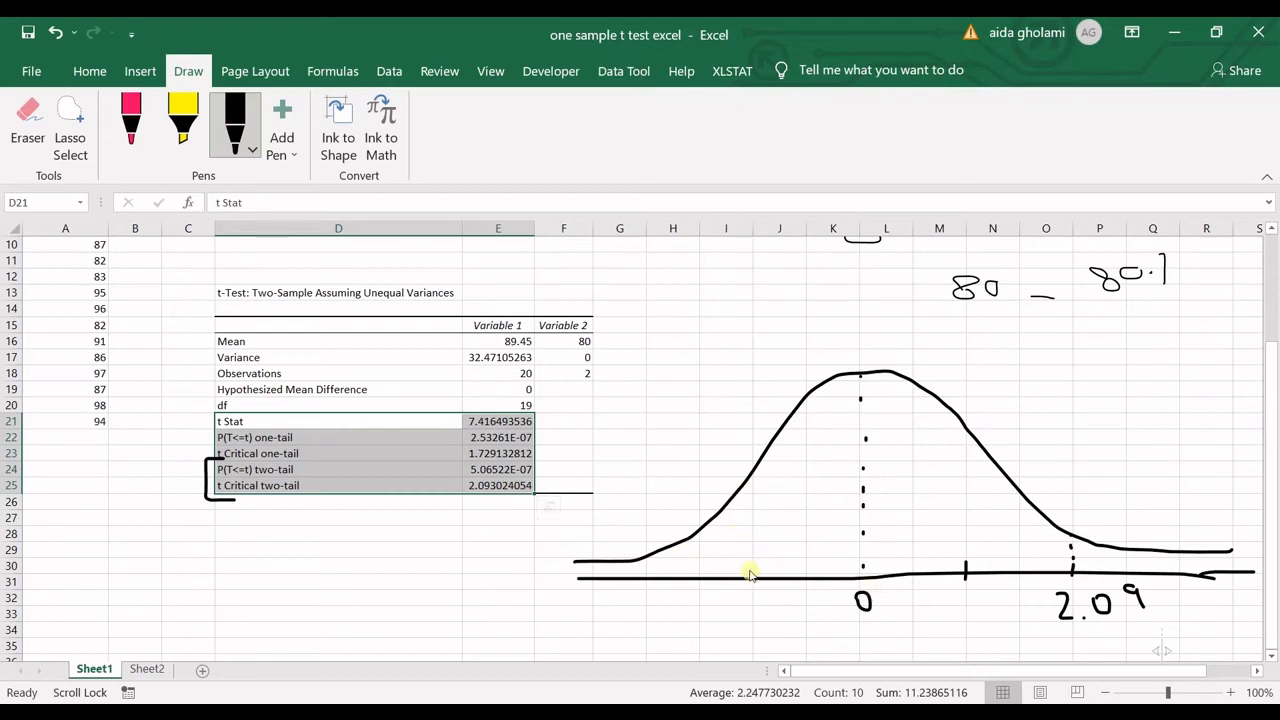
left_click_drag(756, 567, 750, 587)
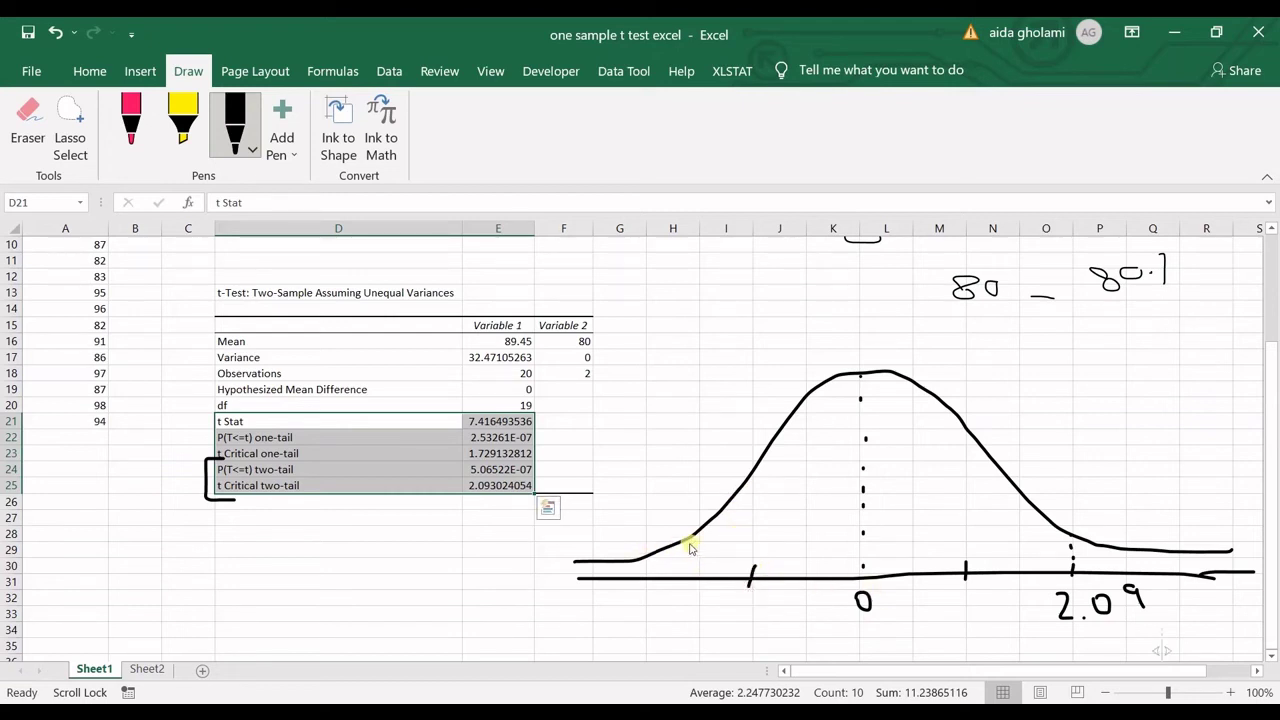
left_click_drag(645, 548, 645, 561)
mouse_move(581, 617)
left_mouse_down()
mouse_move(667, 614)
mouse_move(694, 583)
mouse_move(692, 616)
left_mouse_up()
left_click(651, 612)
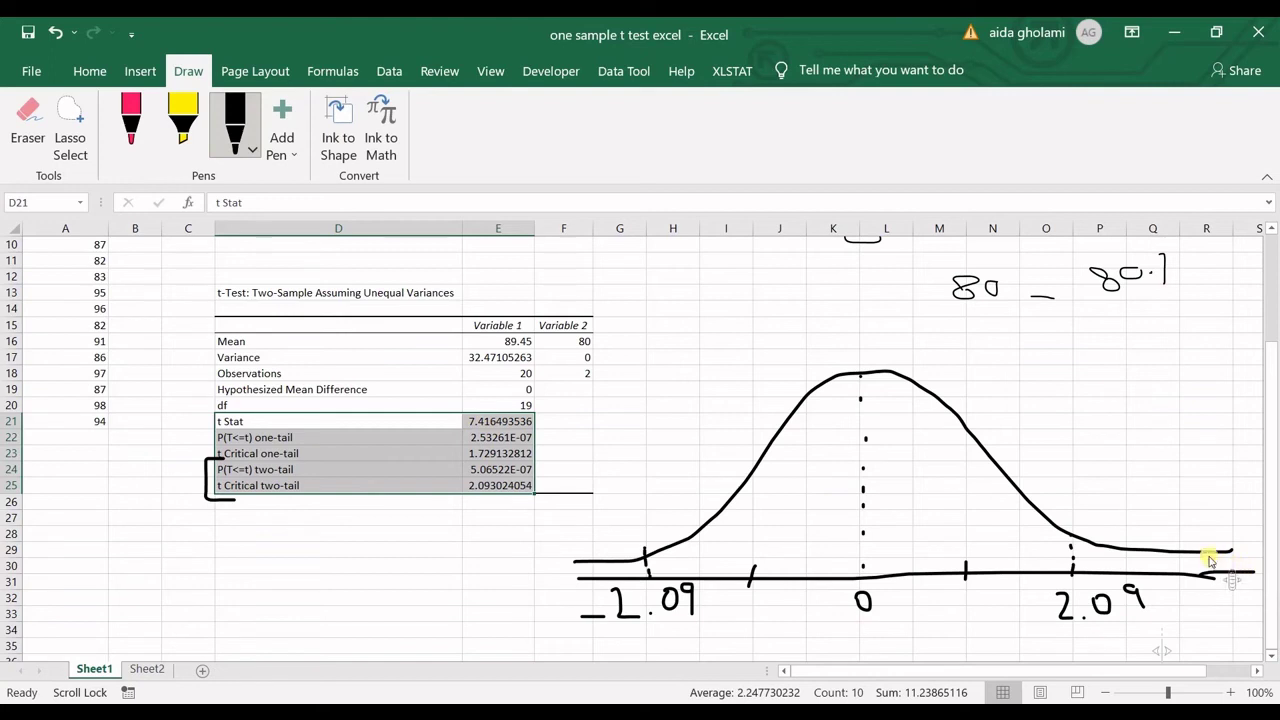
mouse_move(1207, 497)
left_mouse_down()
mouse_move(1208, 574)
mouse_move(1228, 553)
left_mouse_up()
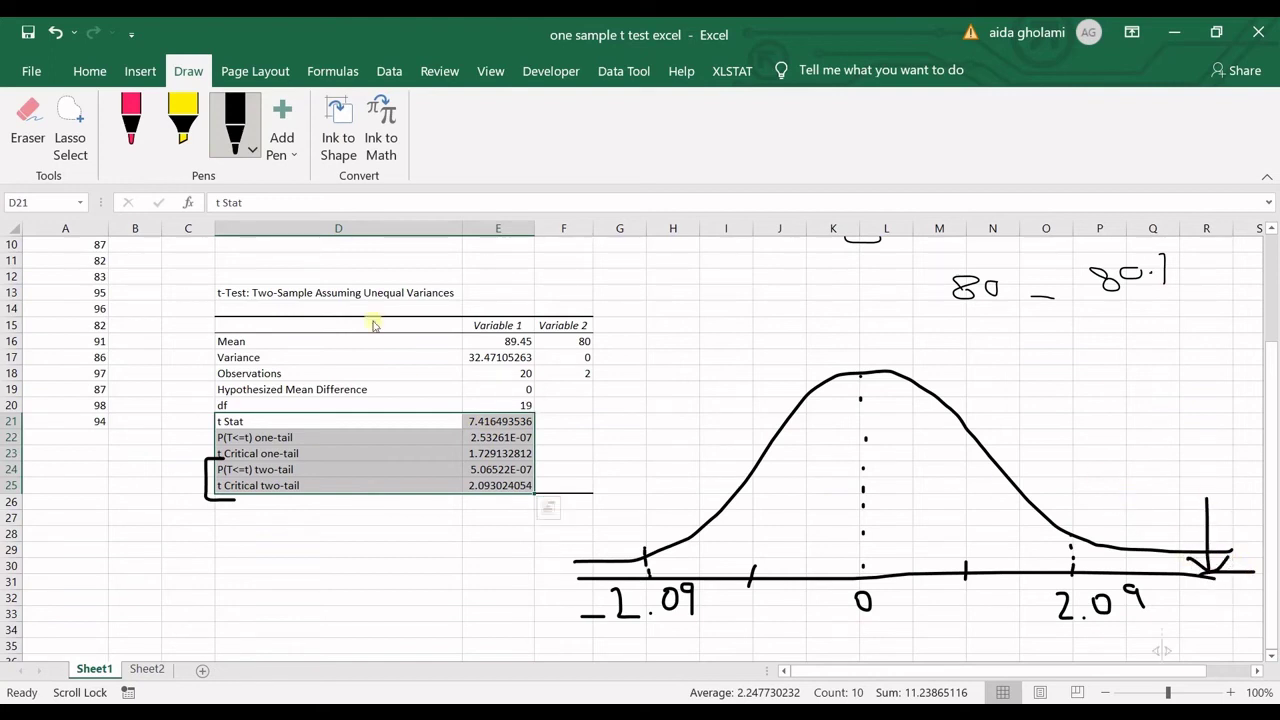
Hatch the area under the curve between -2.09 and 2.09 with the red pen.
left_click(131, 122)
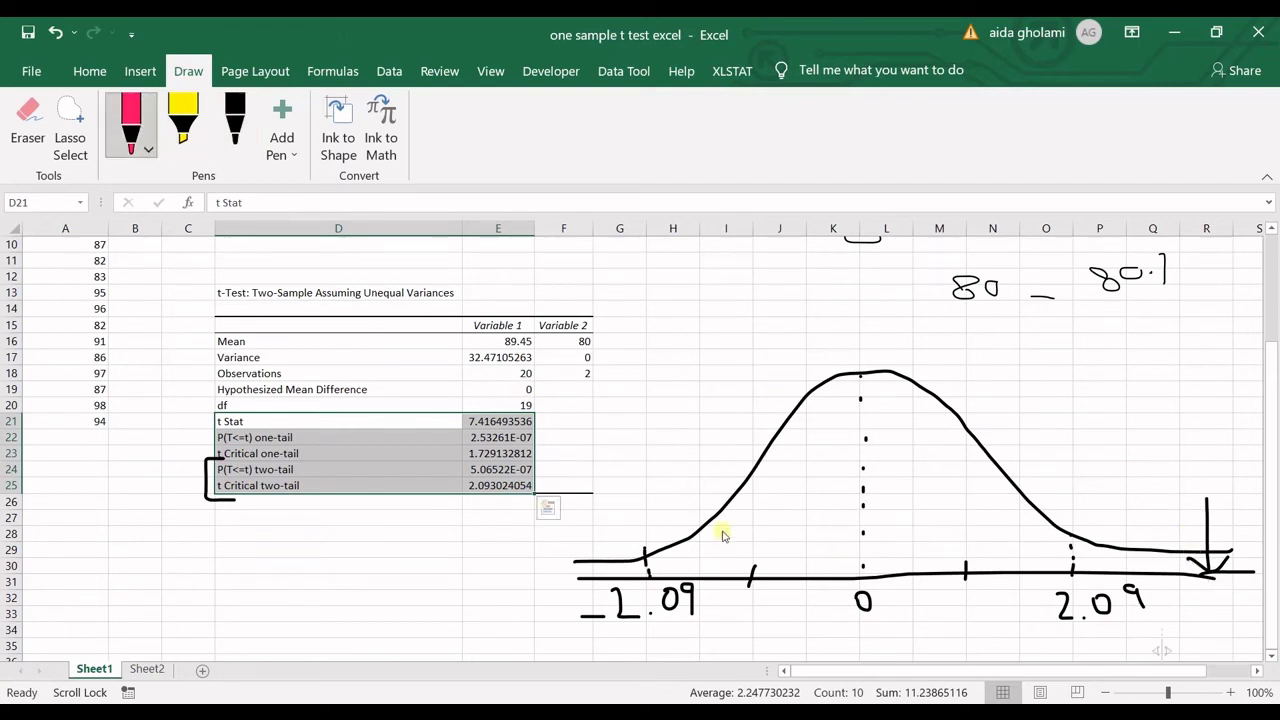
left_click_drag(686, 538, 657, 565)
left_click_drag(727, 510, 688, 558)
left_click_drag(782, 453, 740, 553)
left_click_drag(858, 395, 788, 550)
left_click_drag(899, 391, 846, 549)
left_click_drag(950, 402, 898, 540)
left_click_drag(985, 445, 931, 560)
left_click_drag(1015, 478, 993, 543)
left_click_drag(1063, 516, 1037, 573)
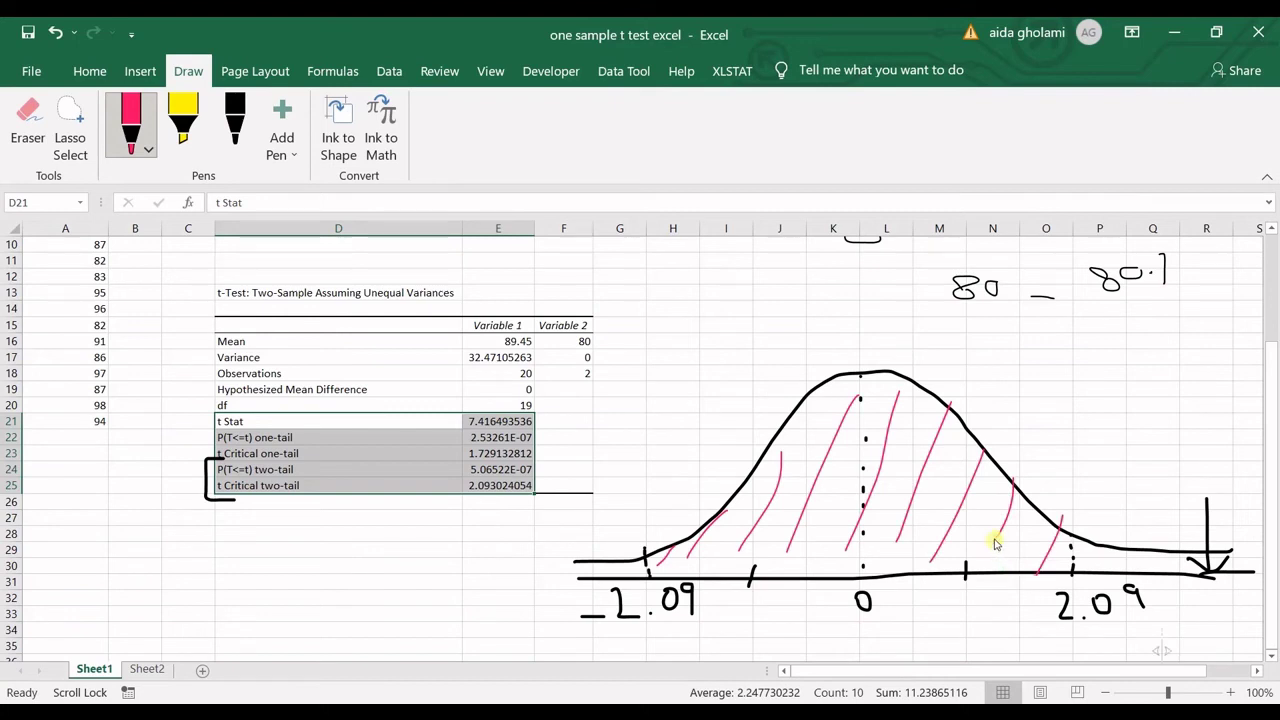
left_click_drag(1002, 530, 977, 569)
Highlight the left and right rejection tails in yellow, then return to the black pen.
left_click(183, 122)
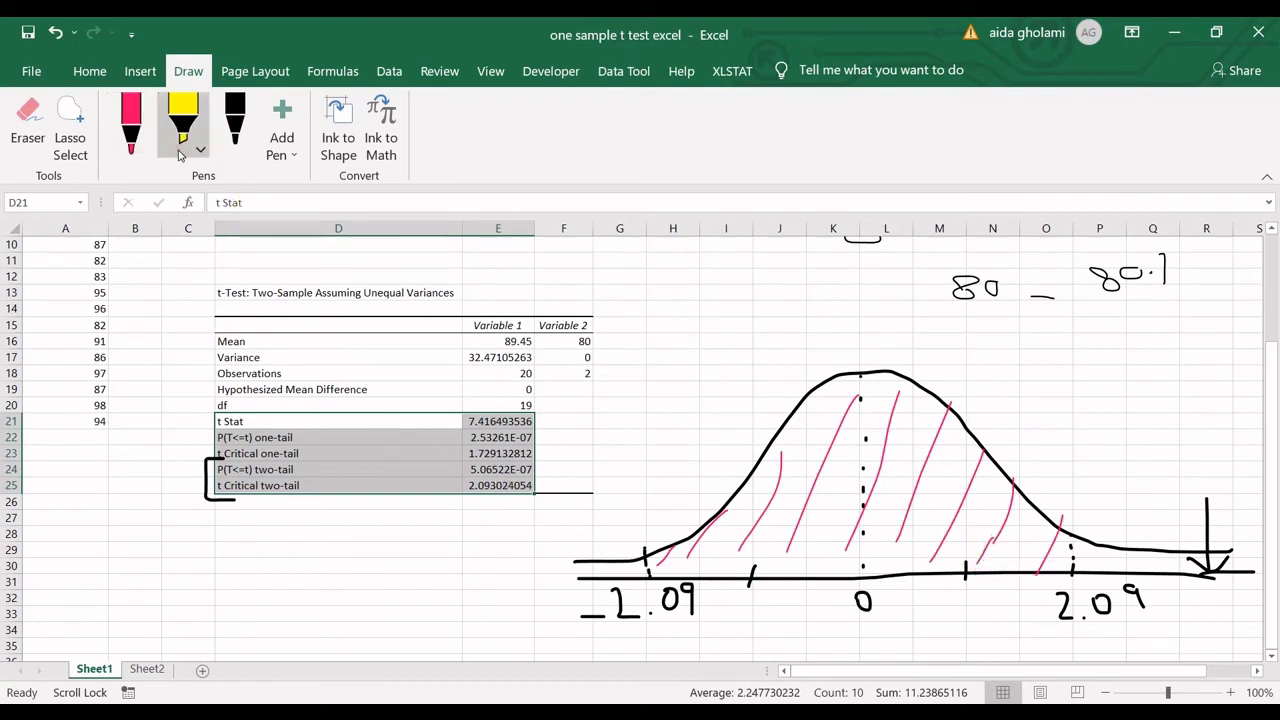
left_click_drag(570, 565, 640, 568)
mouse_move(1092, 530)
left_mouse_down()
mouse_move(1180, 560)
mouse_move(1214, 543)
mouse_move(1245, 560)
mouse_move(1268, 552)
mouse_move(1240, 556)
left_mouse_up()
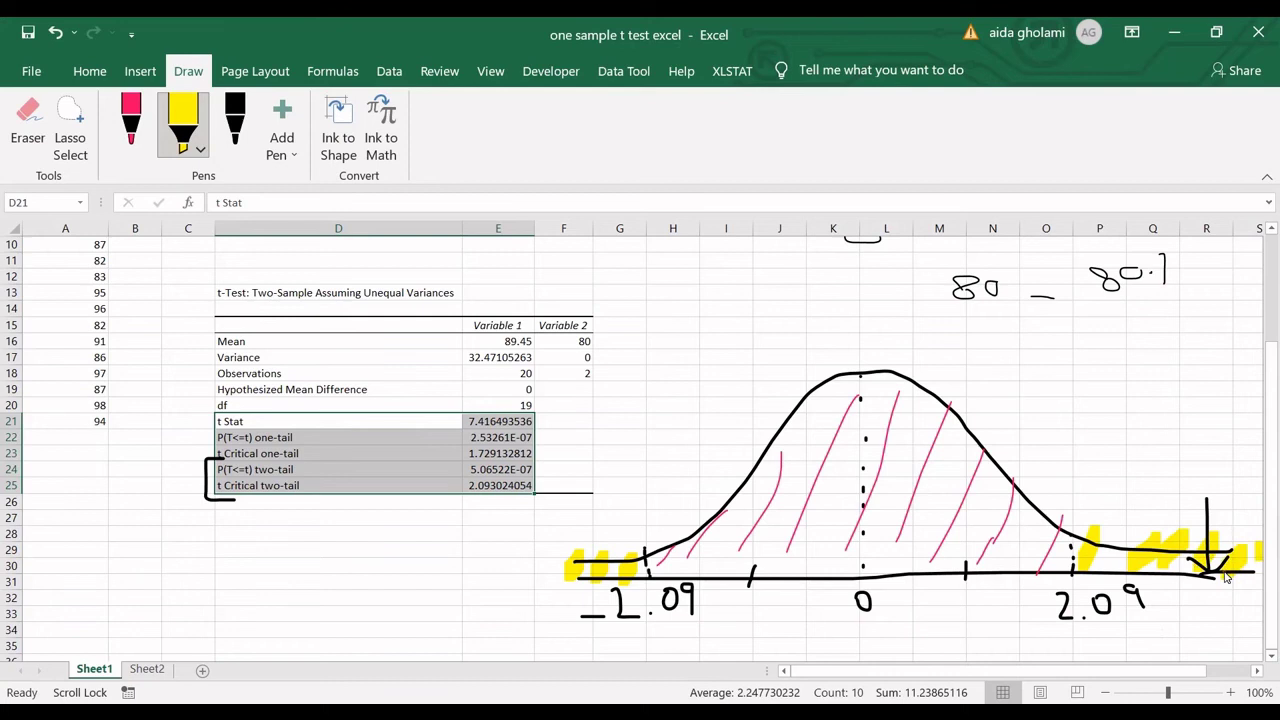
left_click(233, 120)
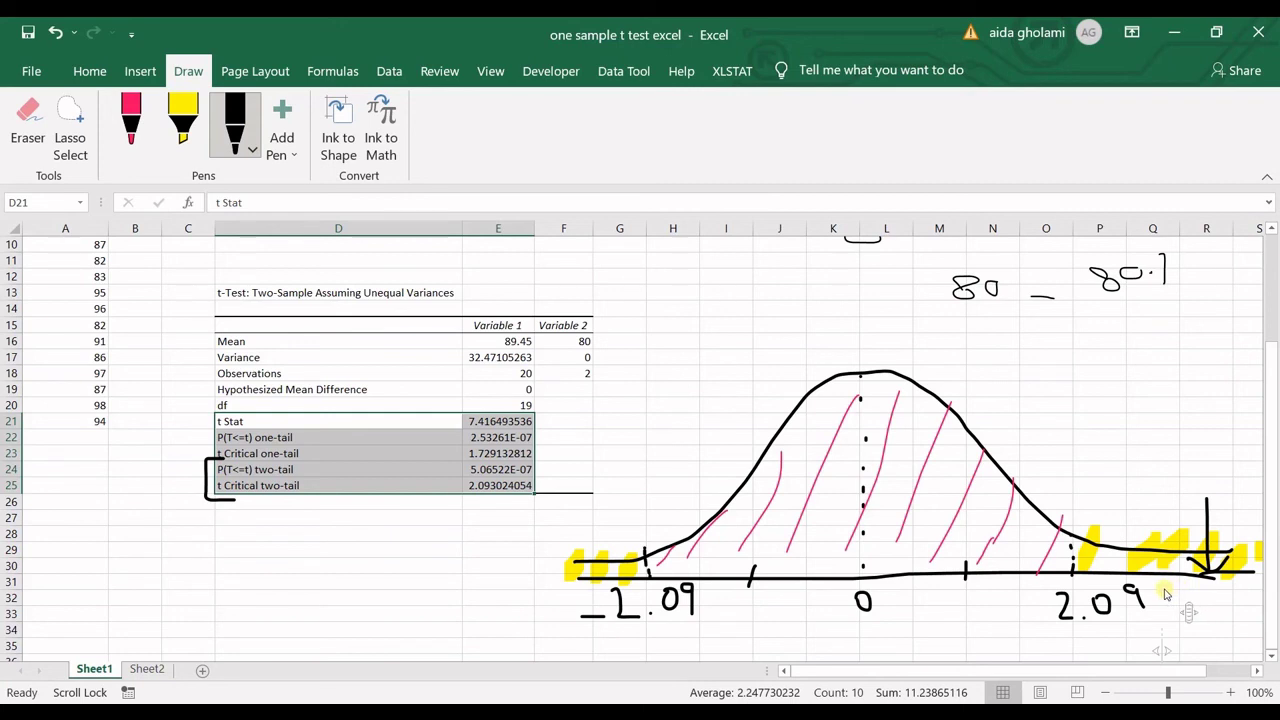
left_click_drag(1156, 592, 1130, 590)
key("ctrl+z")
left_click_drag(1268, 420, 1267, 302)
left_click_drag(1270, 416, 1270, 420)
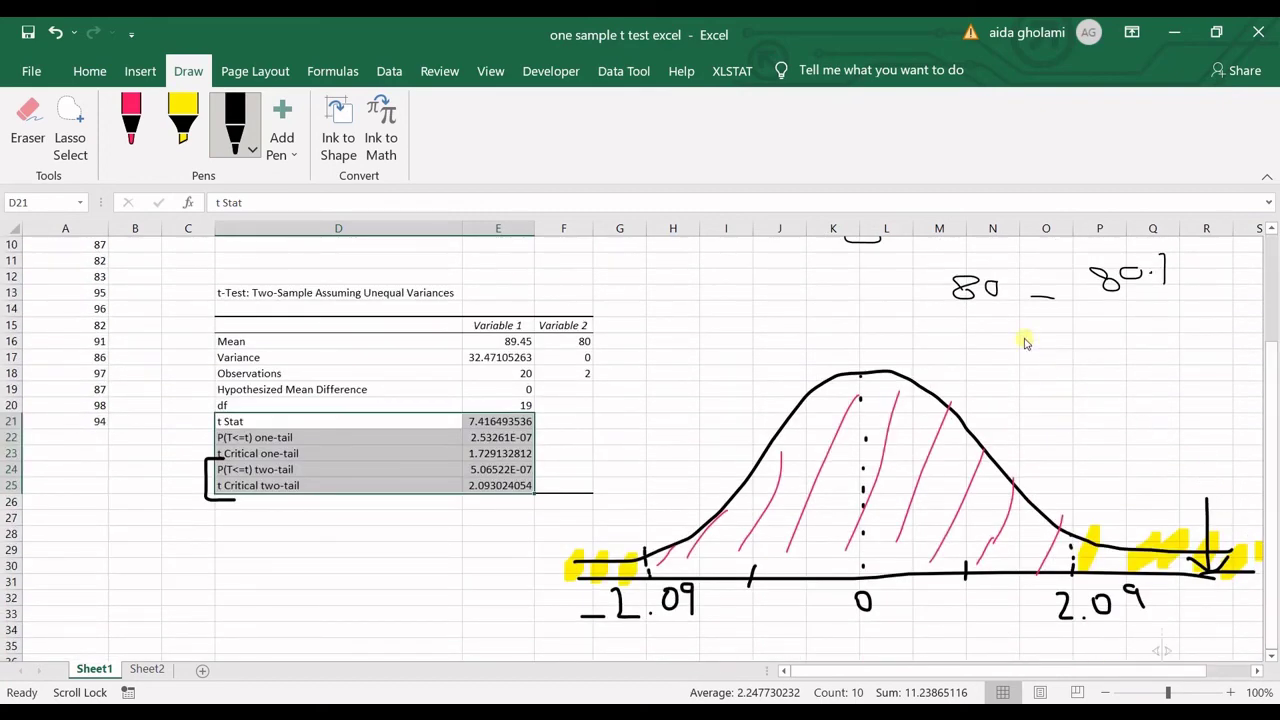